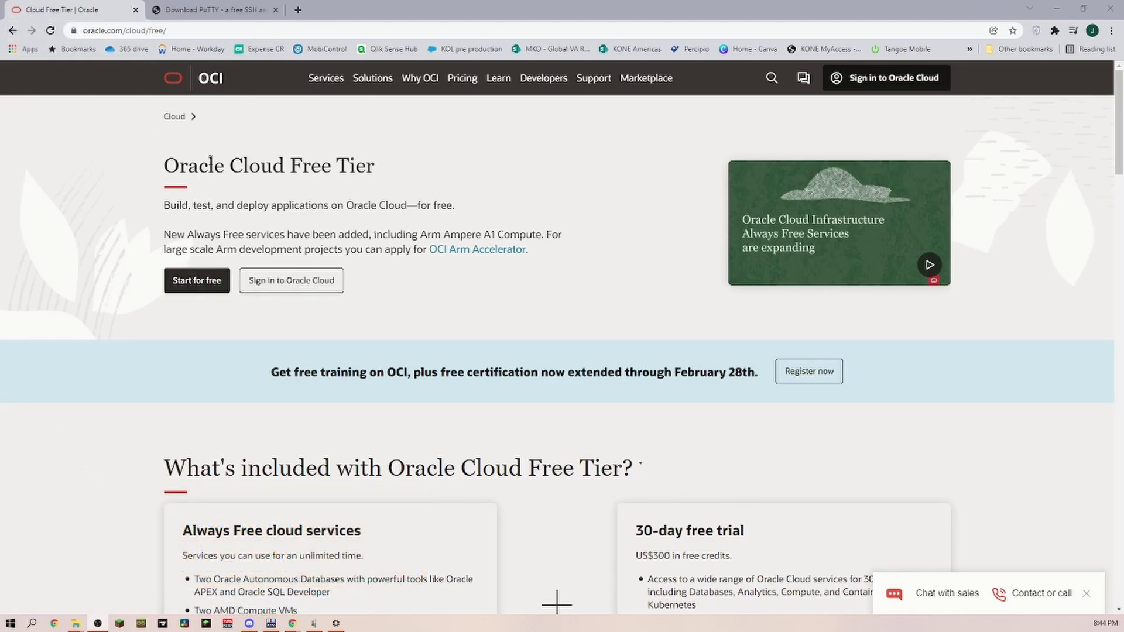
Start the Oracle Cloud Free Tier sign-up and begin creating a VM compute instance named MCServer.
click(197, 281)
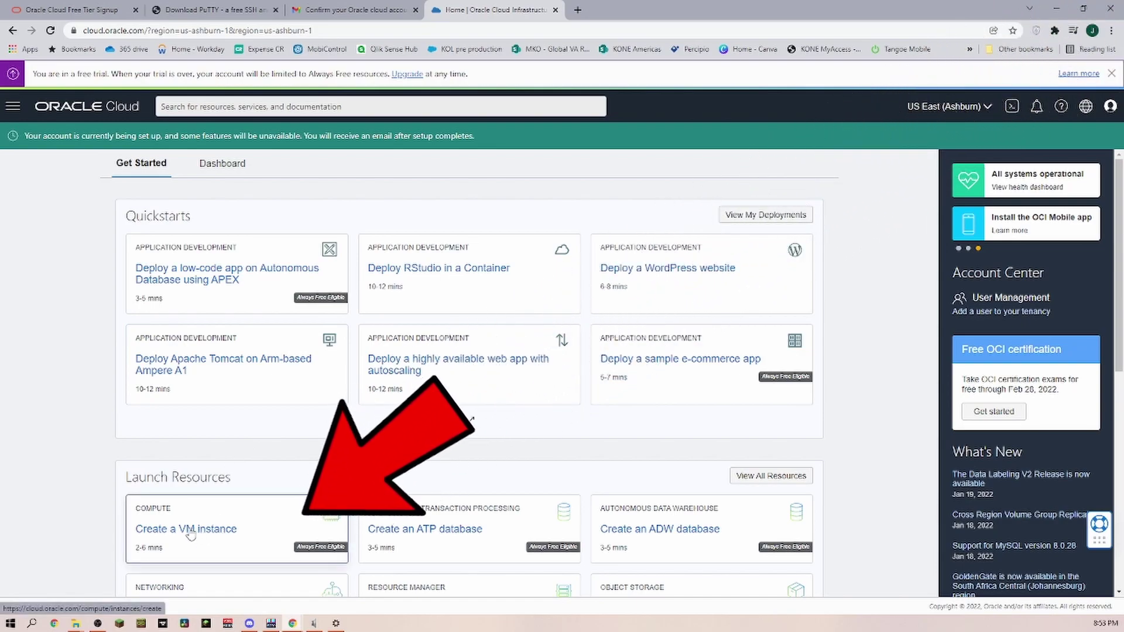
scroll(190, 526, down, 1)
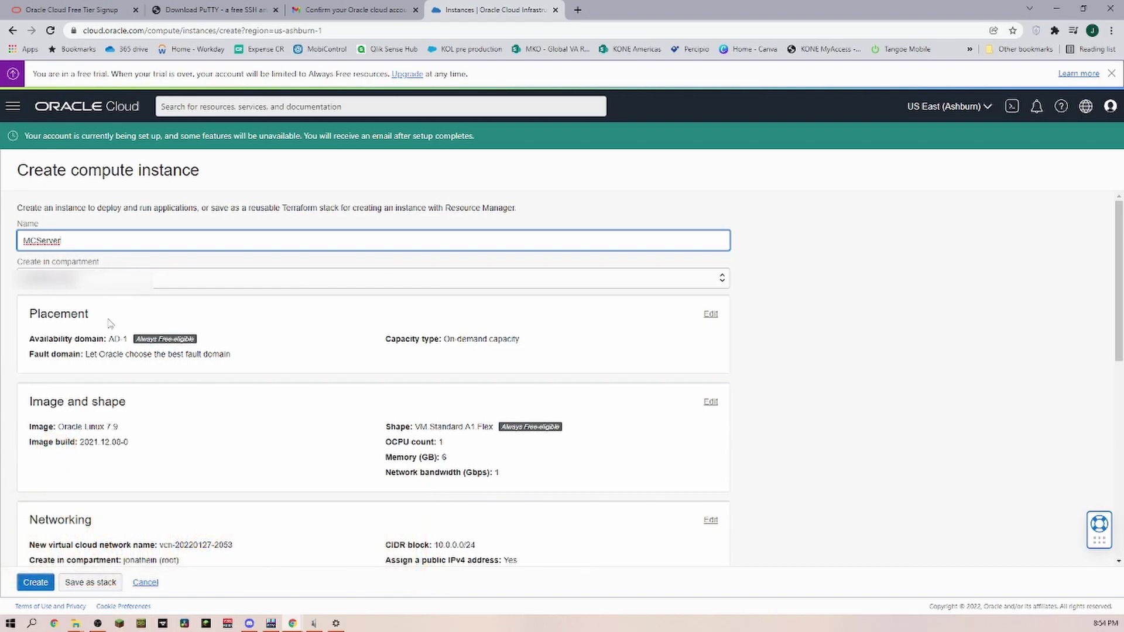
scroll(114, 337, down, 2)
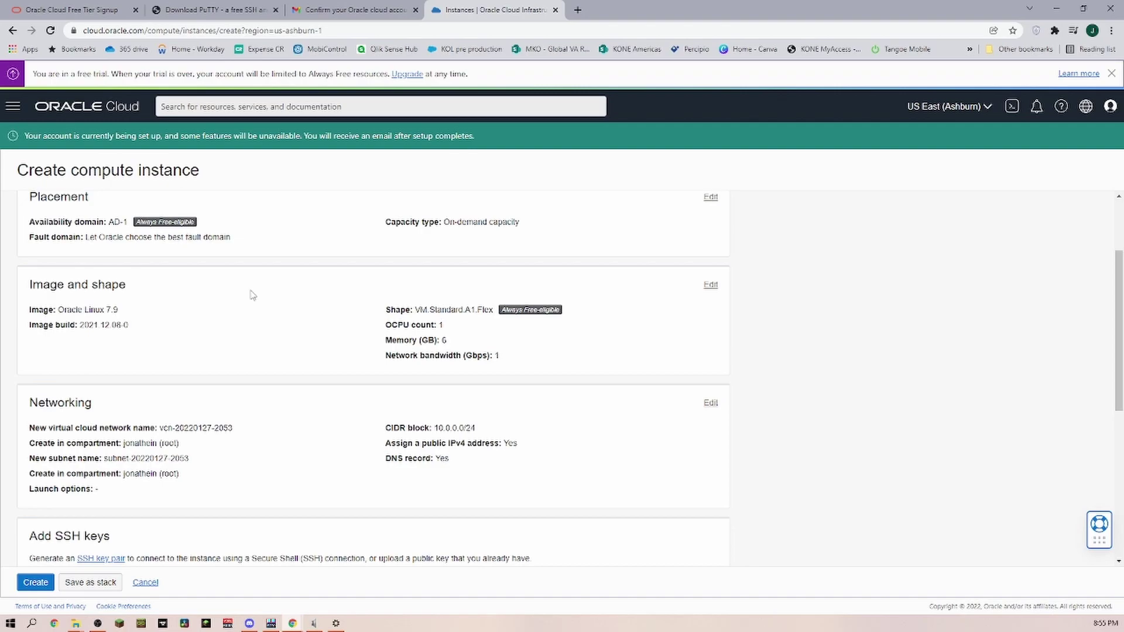
Edit the instance's image and shape, choosing the Oracle Linux 7.9 platform image.
click(709, 286)
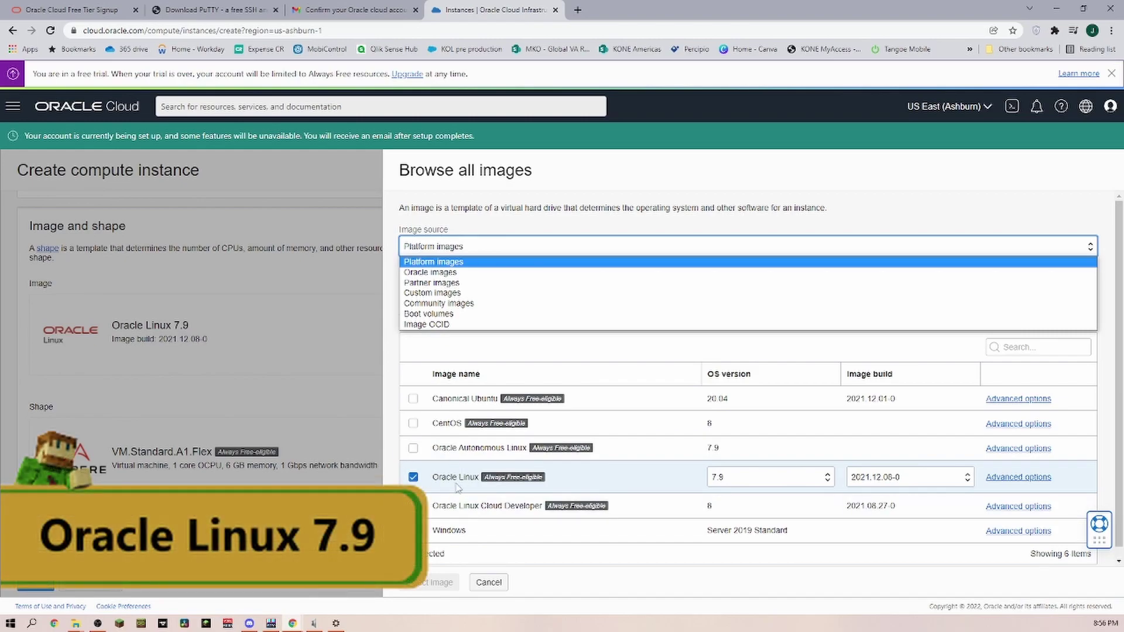
click(436, 583)
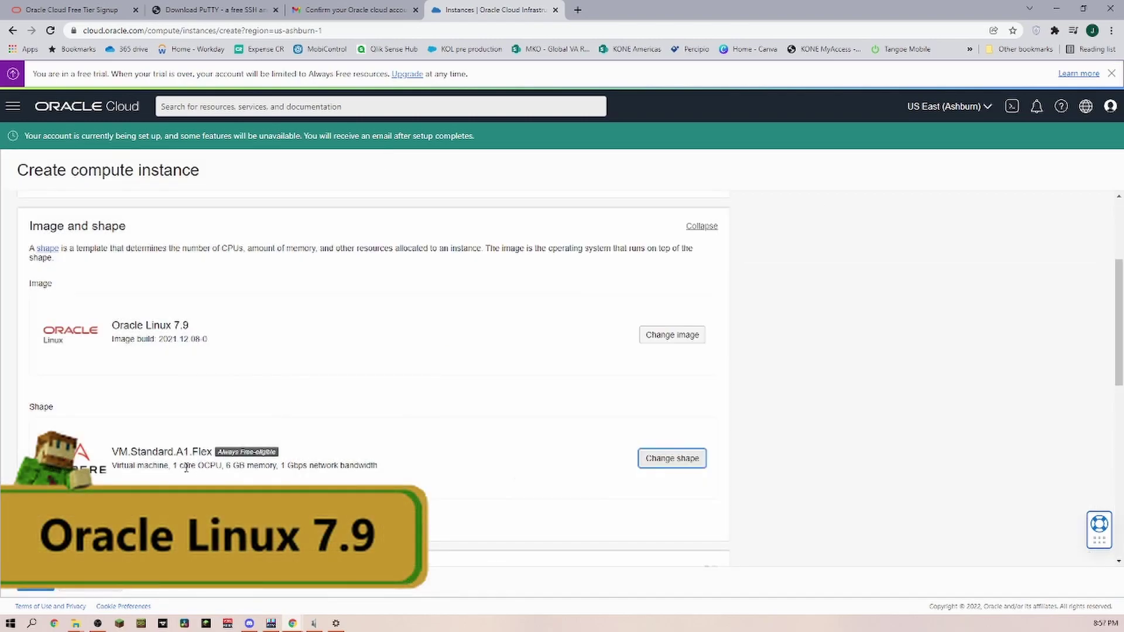
Choose the Ampere VM.Standard.A1.Flex shape and set it to 6 OCPUs and 32 GB of memory.
click(663, 469)
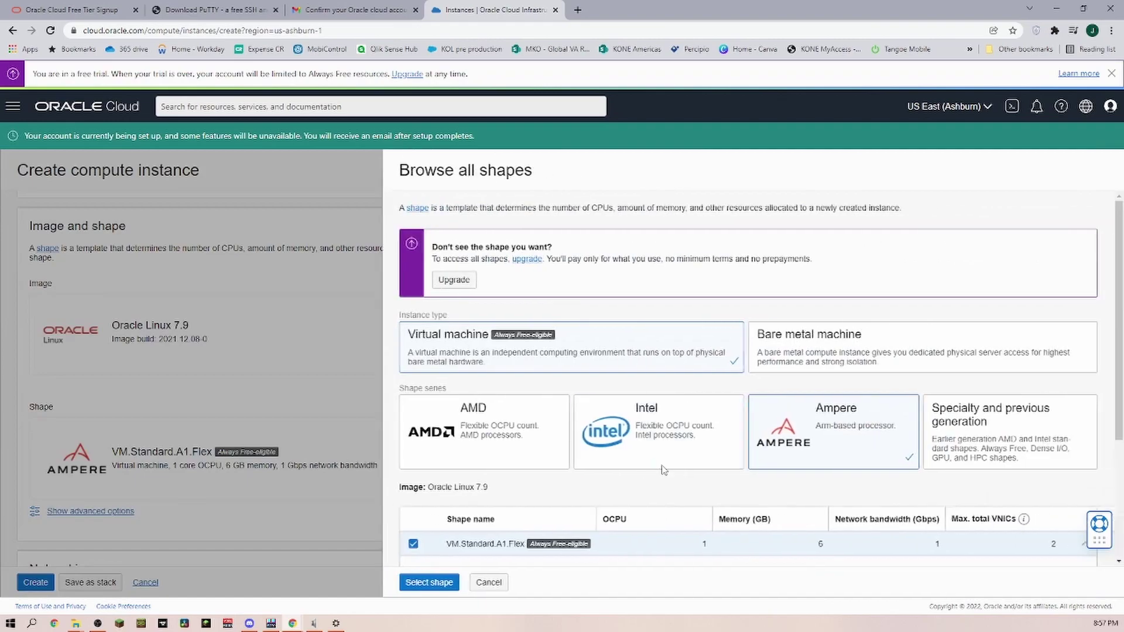
click(832, 430)
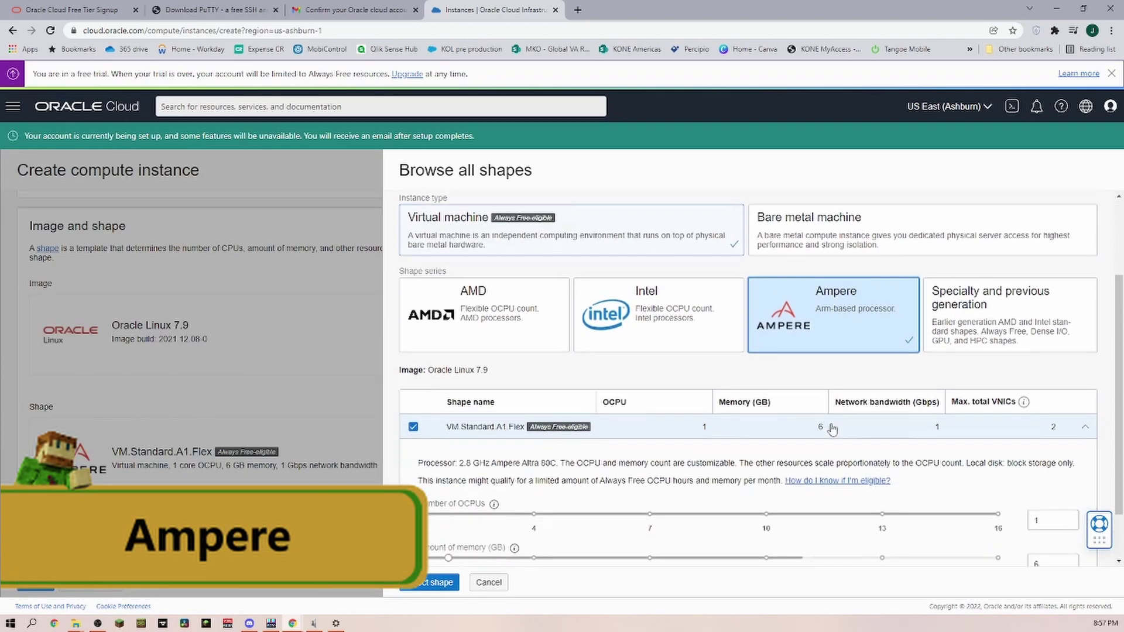
scroll(711, 440, down, 1)
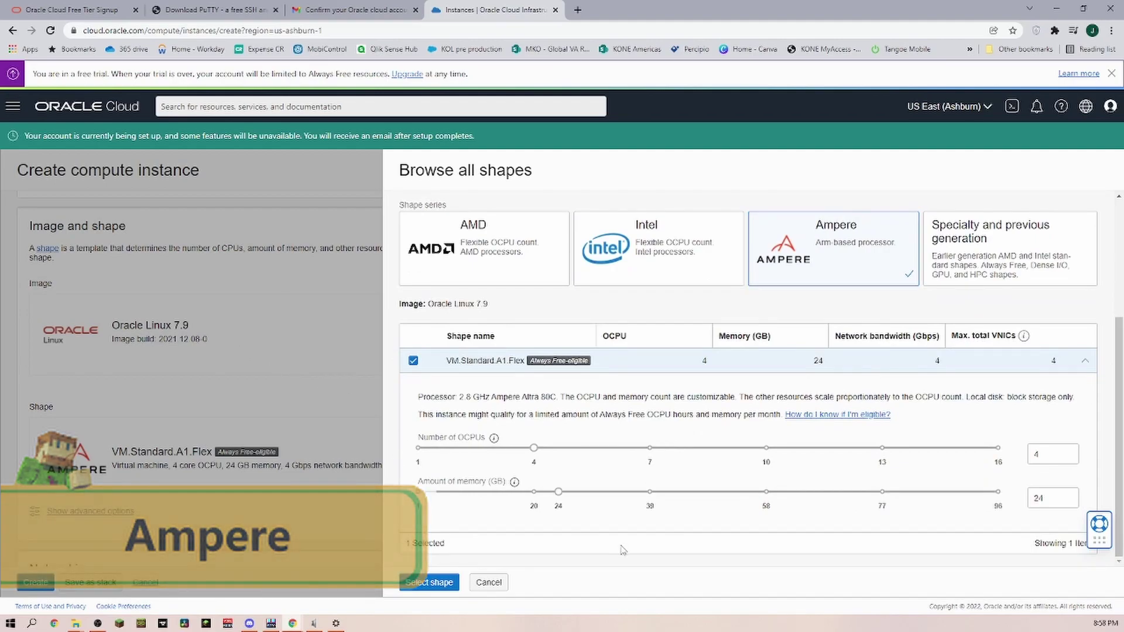
drag(531, 445, 602, 454)
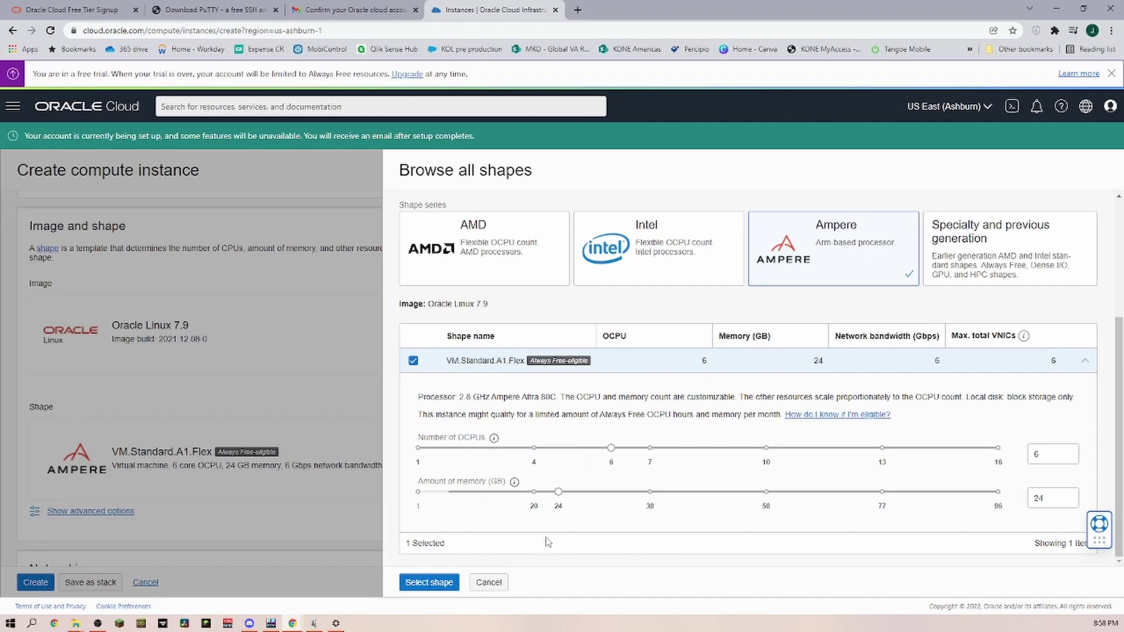
drag(556, 490, 595, 491)
drag(601, 491, 605, 490)
Try the maximum of 16 OCPUs for the Ampere shape and lower the count again.
drag(610, 447, 998, 455)
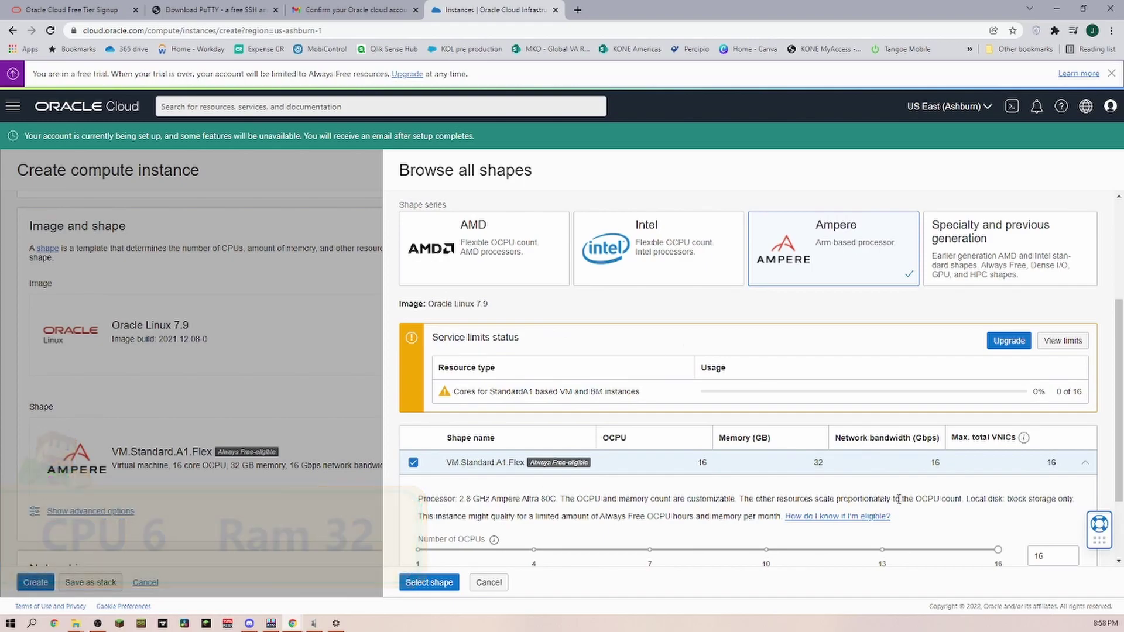
scroll(995, 517, down, 1)
drag(995, 492, 495, 448)
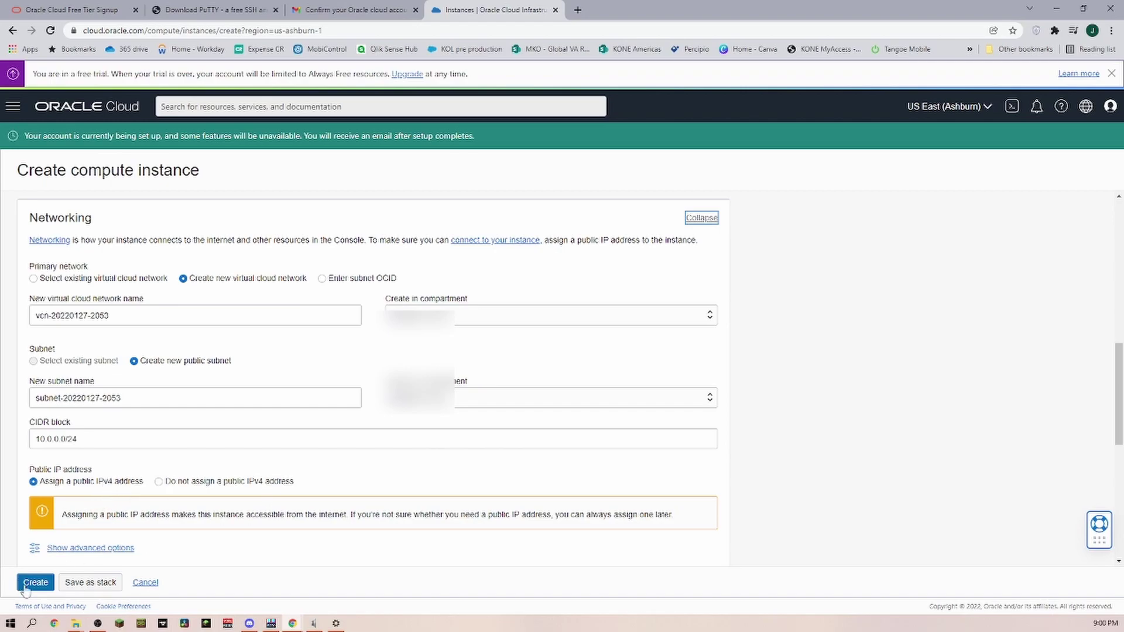
Download both the private and the public SSH key of the generated key pair.
scroll(373, 378, down, 6)
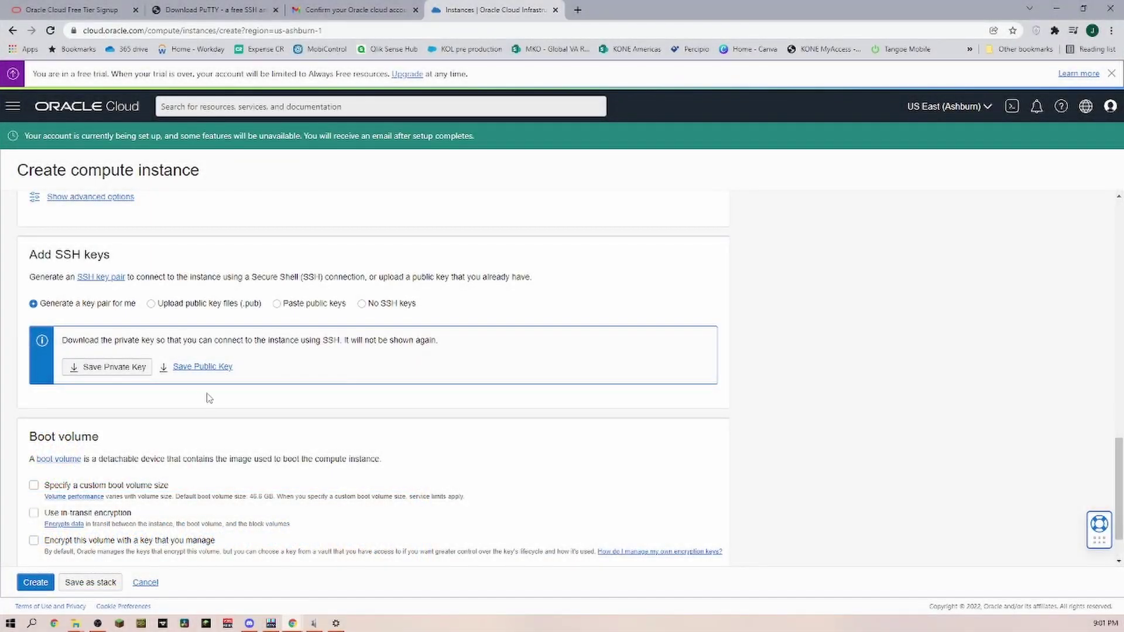
click(94, 367)
click(98, 372)
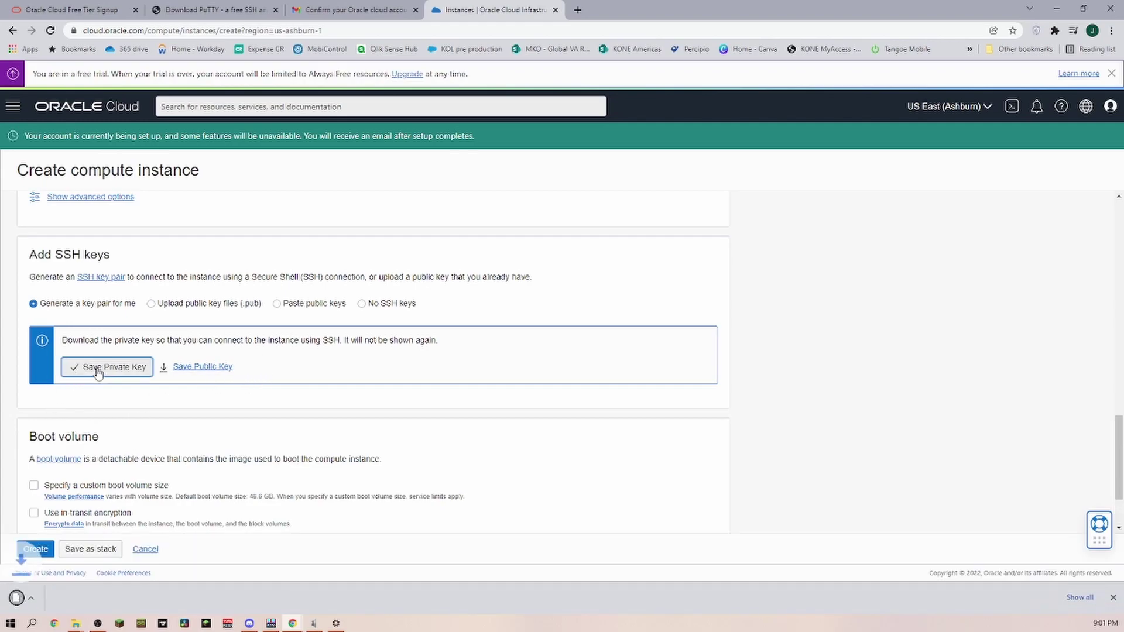
click(195, 367)
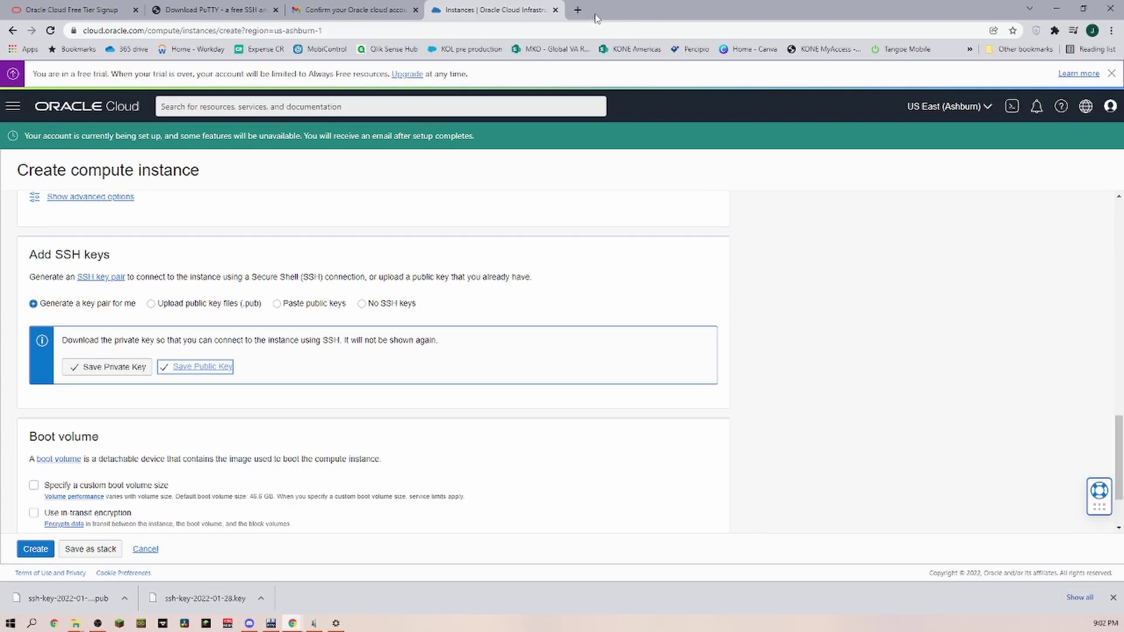
Leave the boot volume options unchecked and create the compute instance.
scroll(381, 379, down, 2)
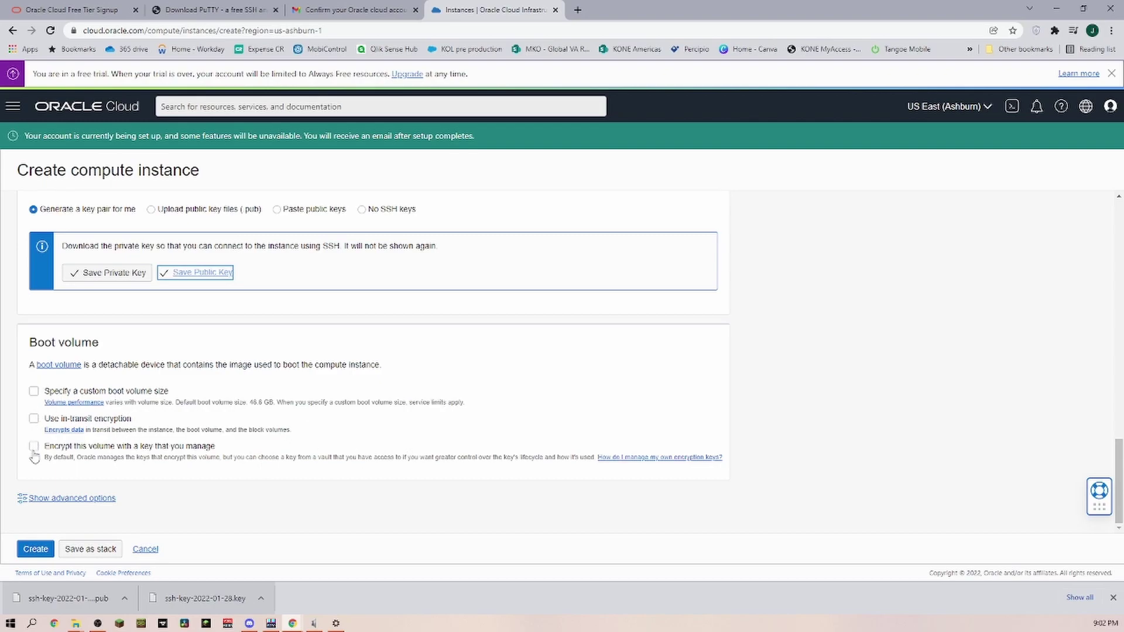
click(35, 551)
click(36, 550)
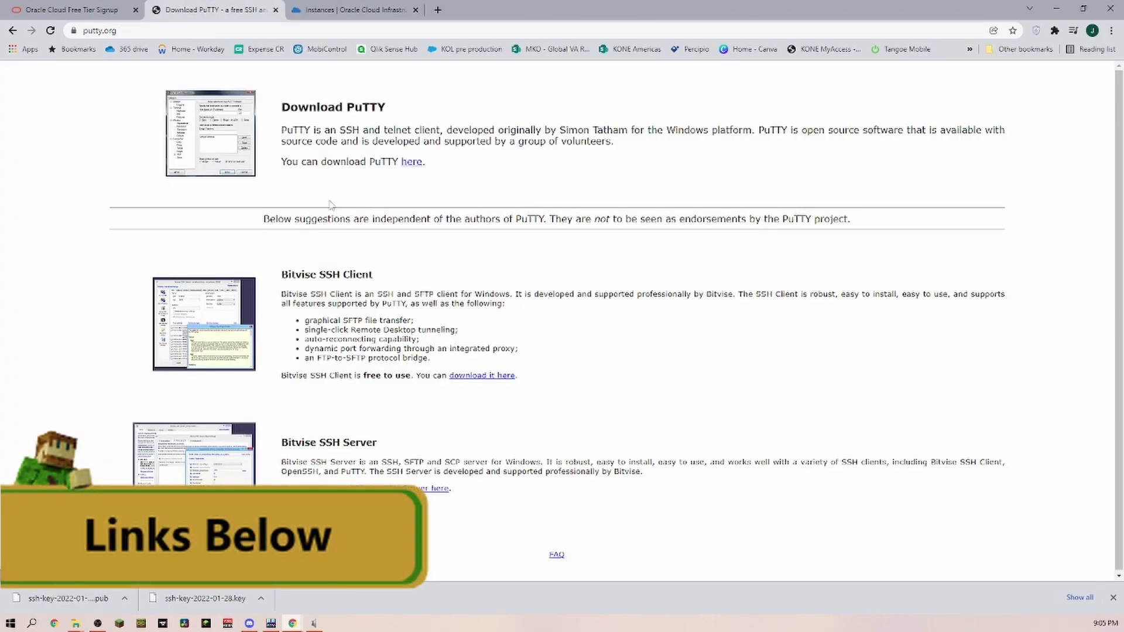
Download the 64-bit x86 PuTTY 0.76 installer and install it to the default folder.
click(410, 162)
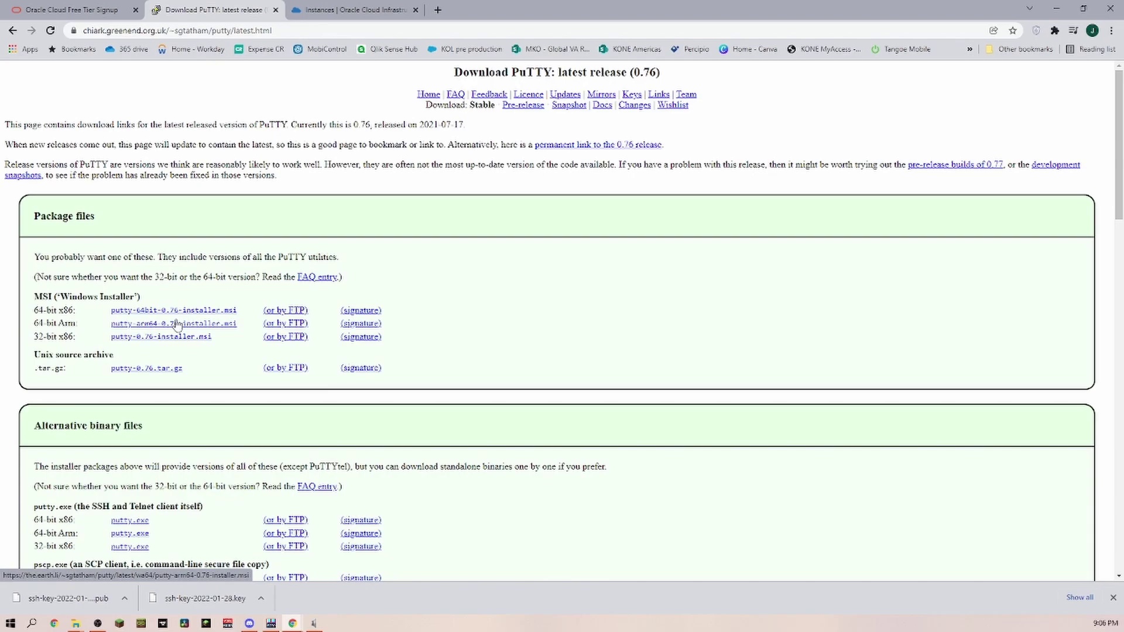
click(185, 315)
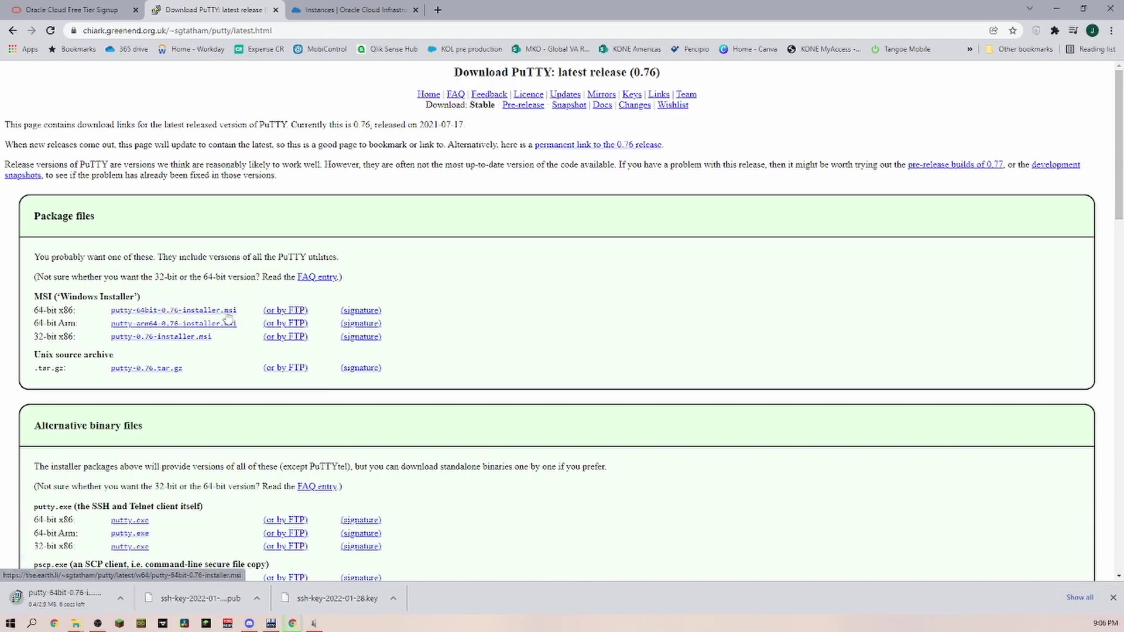
click(37, 588)
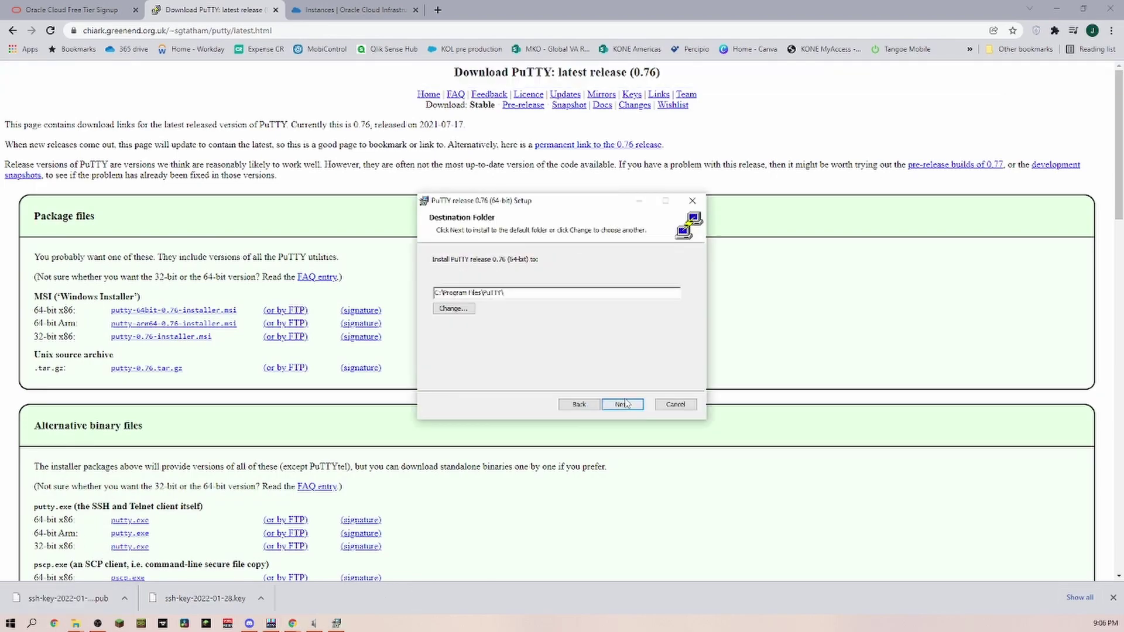
click(617, 405)
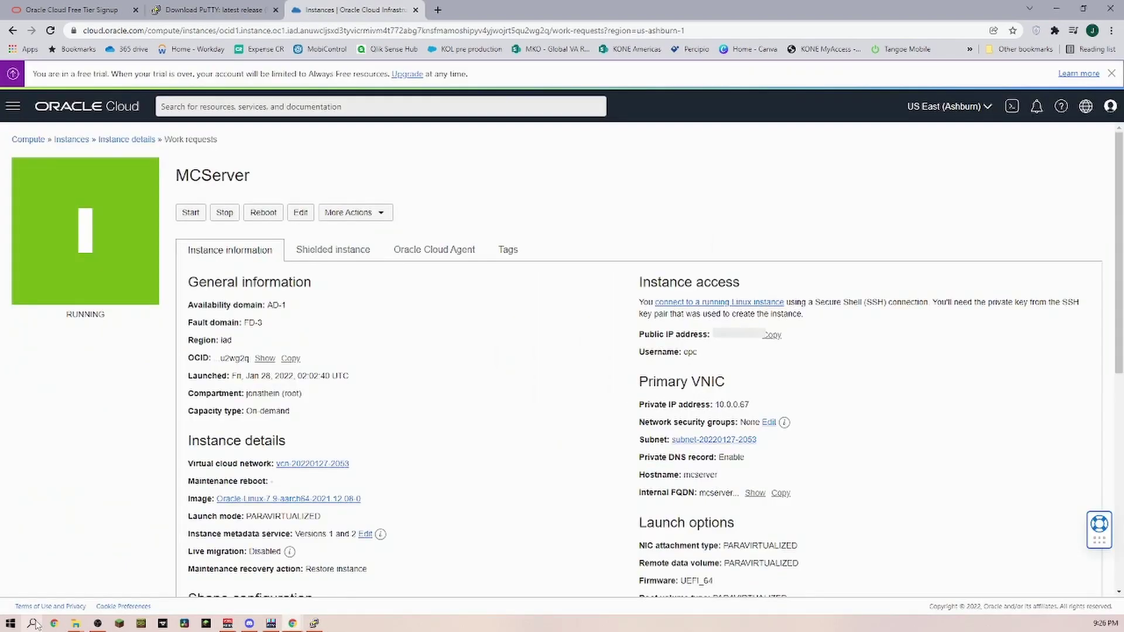
Open PuTTYgen and load ssh-key-2022-01-28.key from the SSH demo key folder, with all file types shown.
click(32, 623)
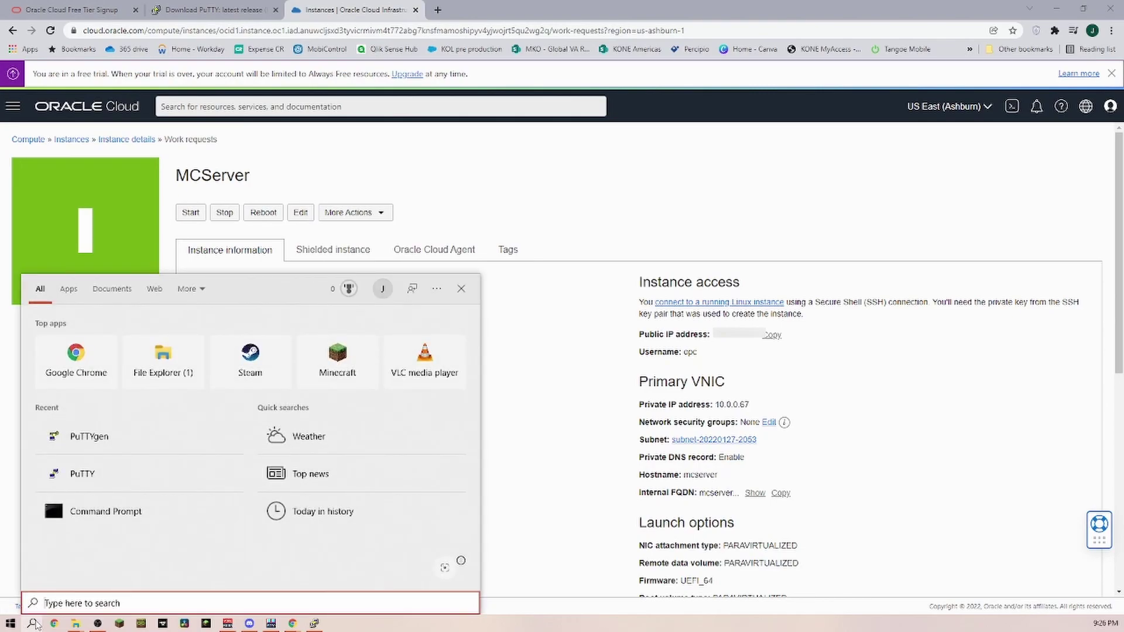
click(95, 440)
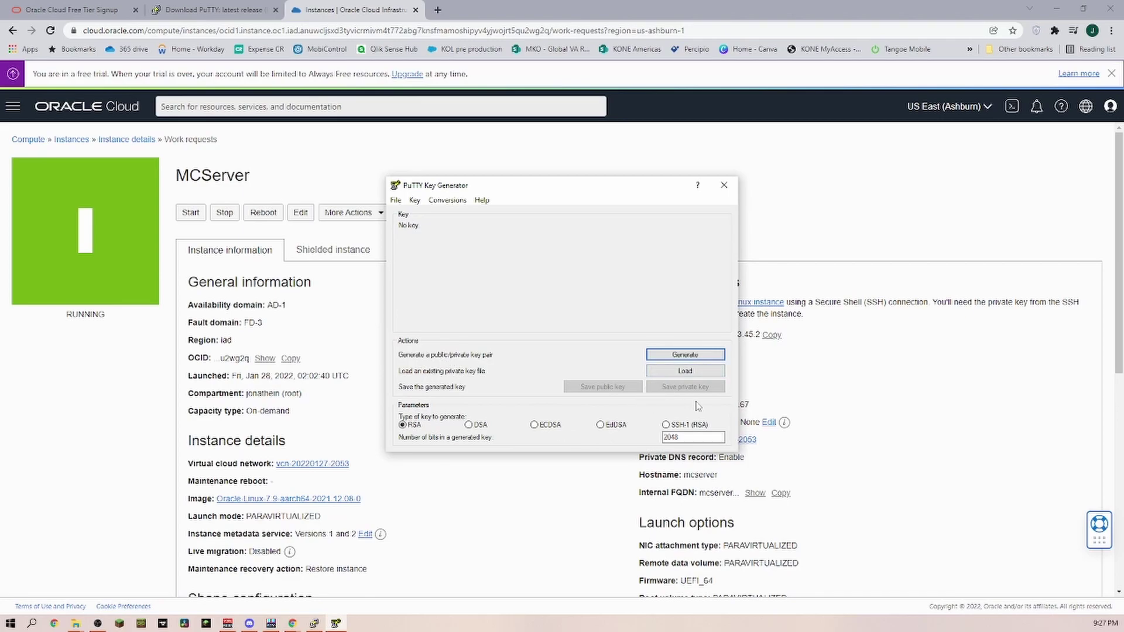
click(684, 371)
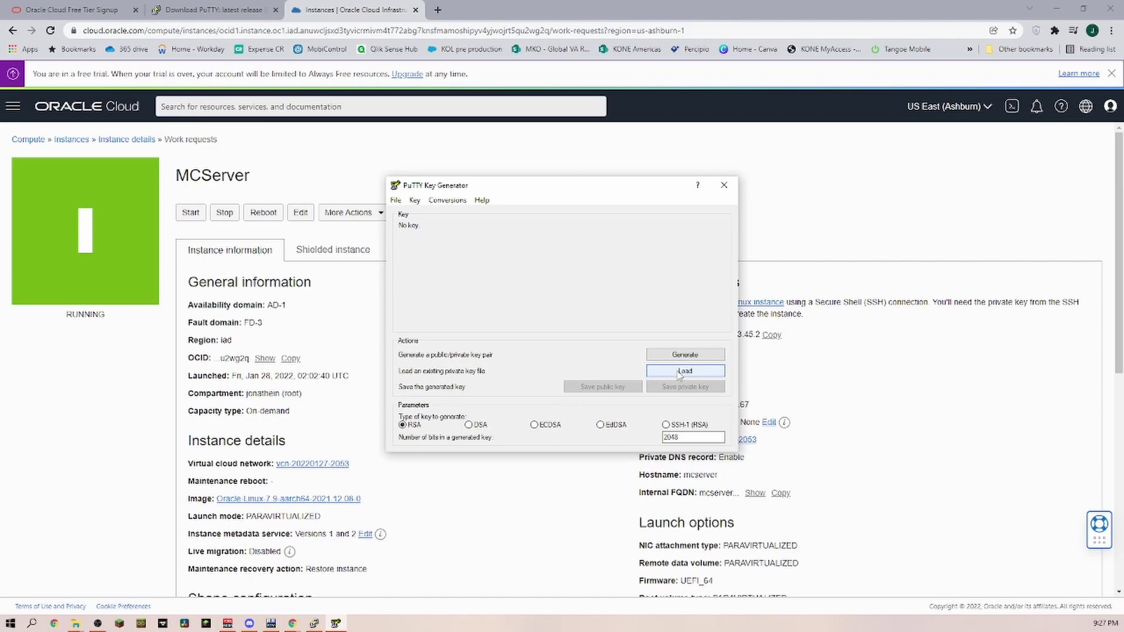
click(684, 371)
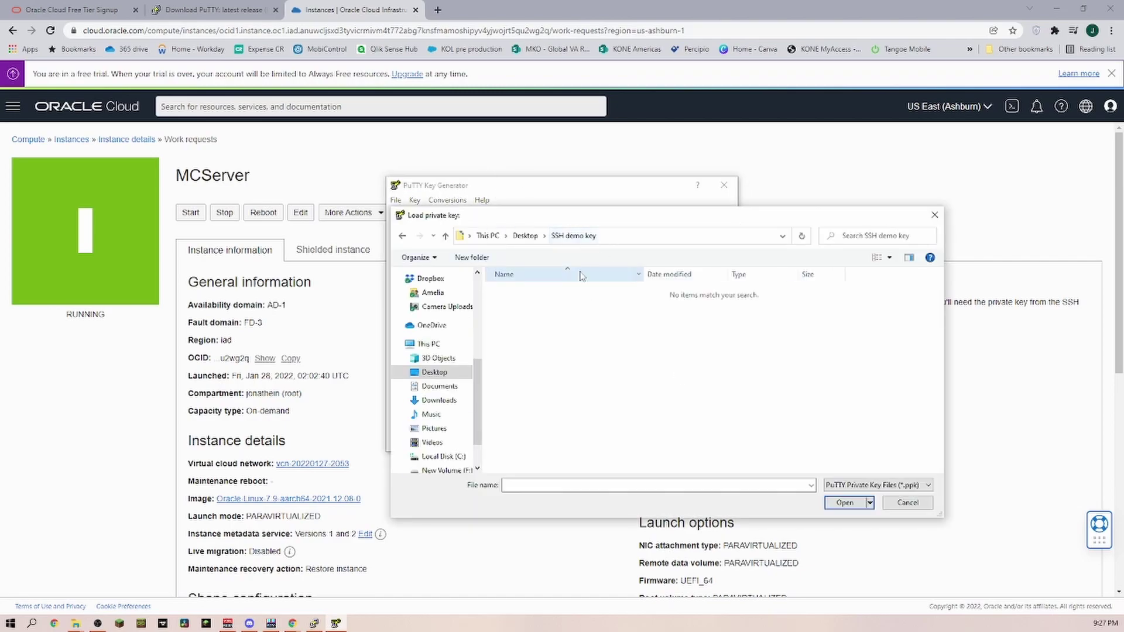
click(920, 489)
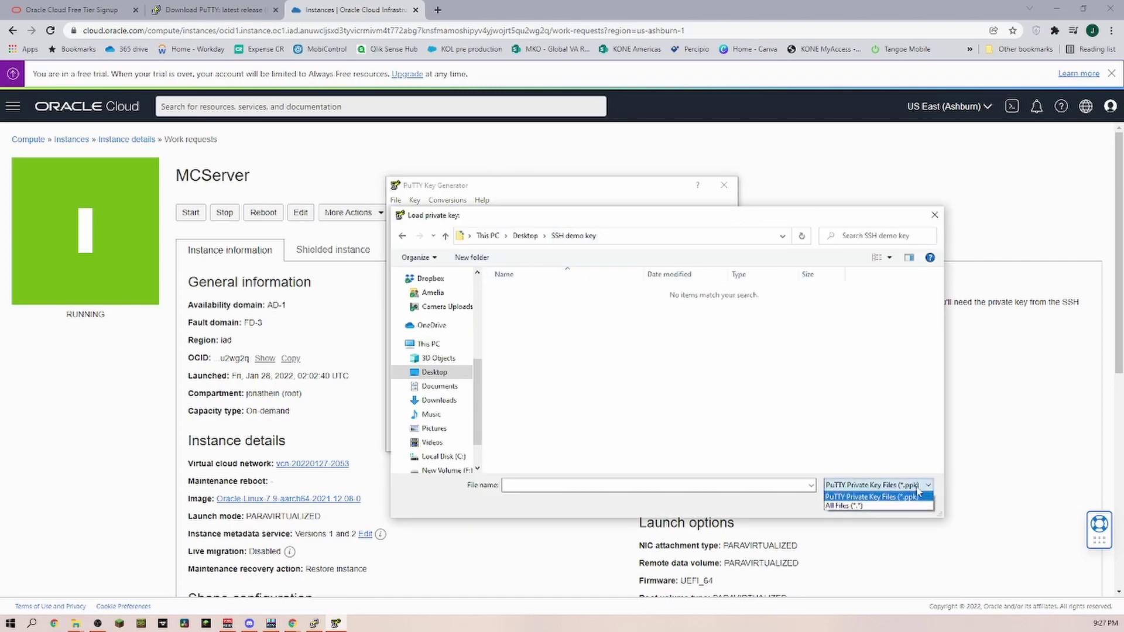
click(843, 506)
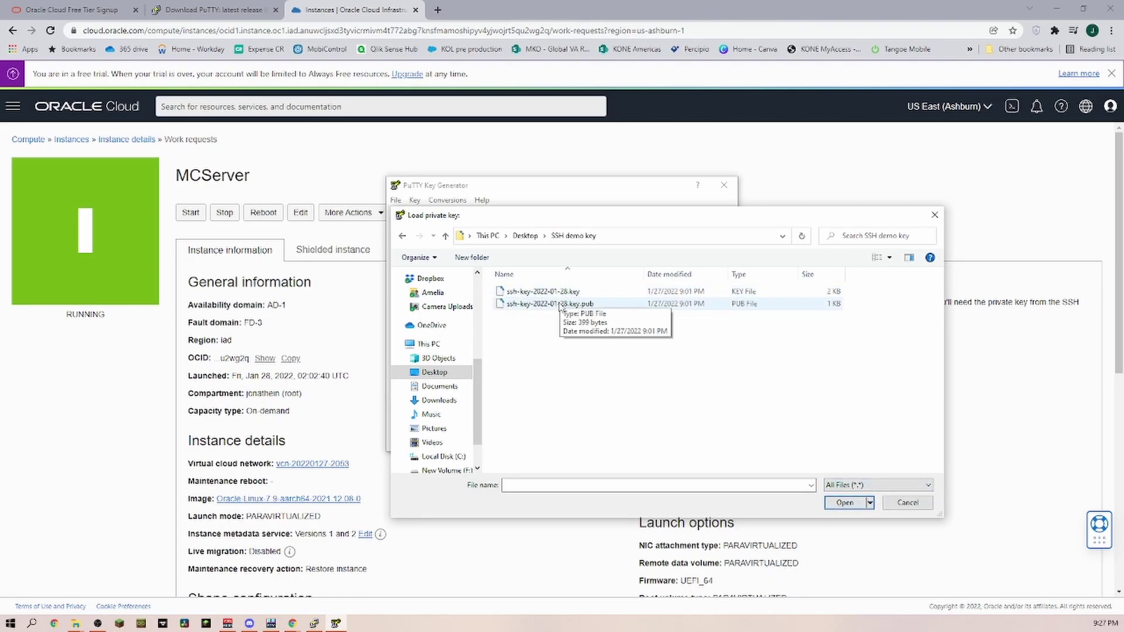
click(539, 293)
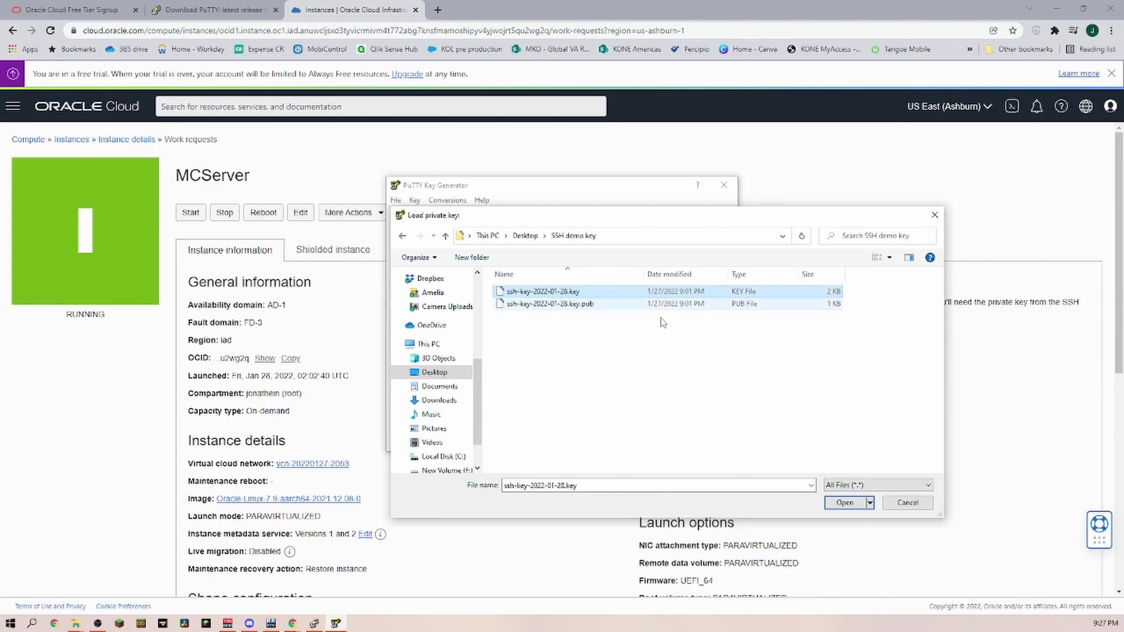
click(843, 504)
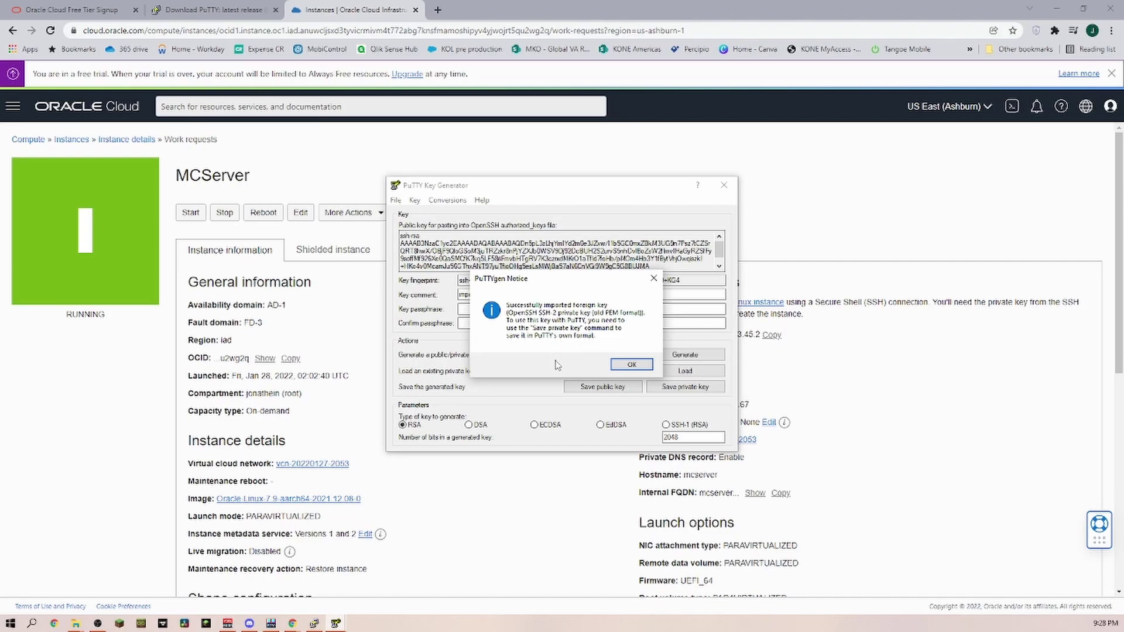
click(631, 366)
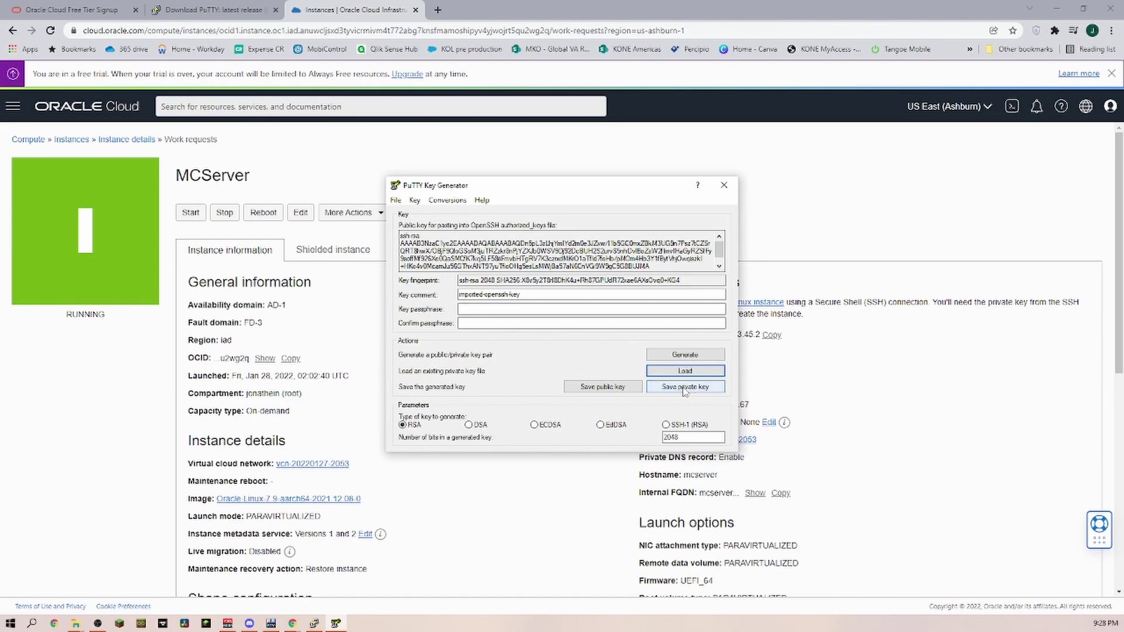
Save the private key without a passphrase as puttydemokeyprv in the SSH demo key folder.
click(468, 309)
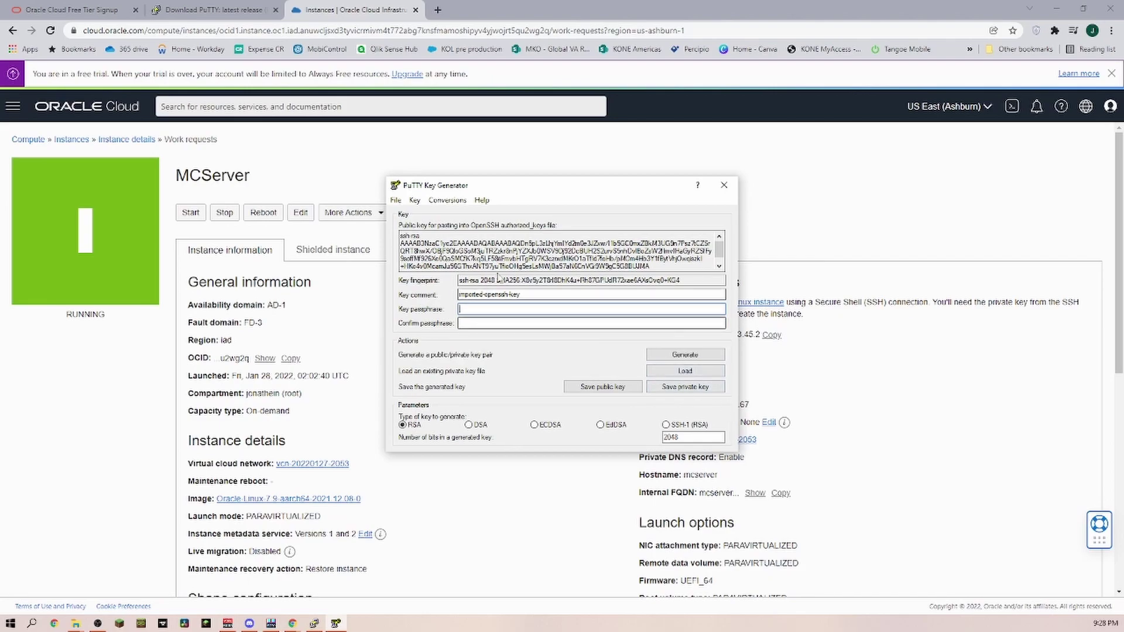
click(681, 391)
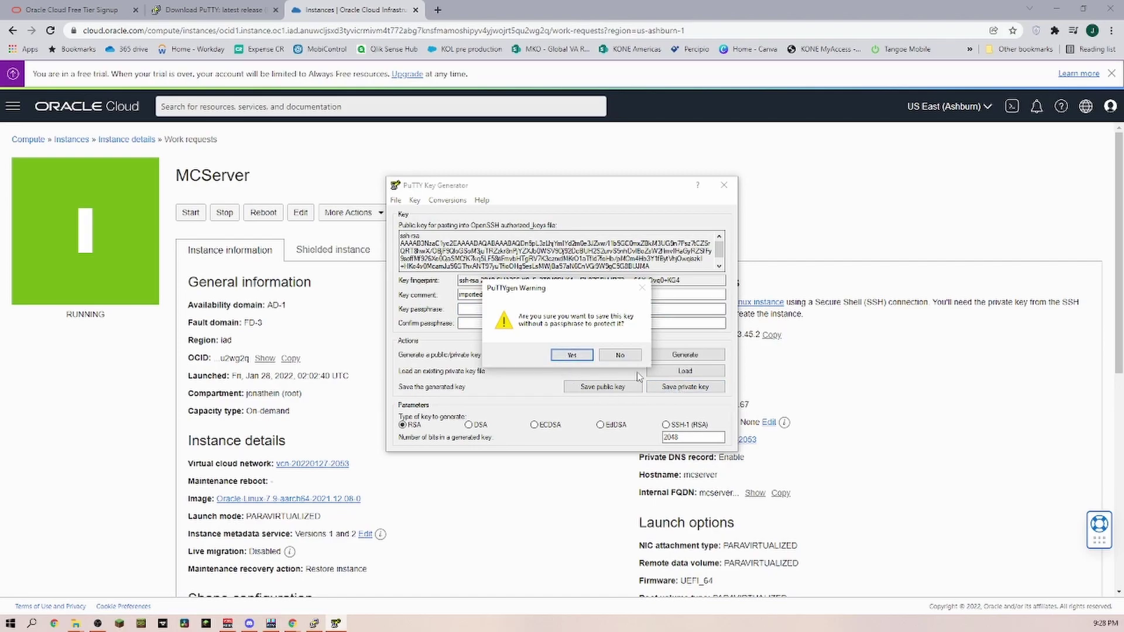
click(571, 355)
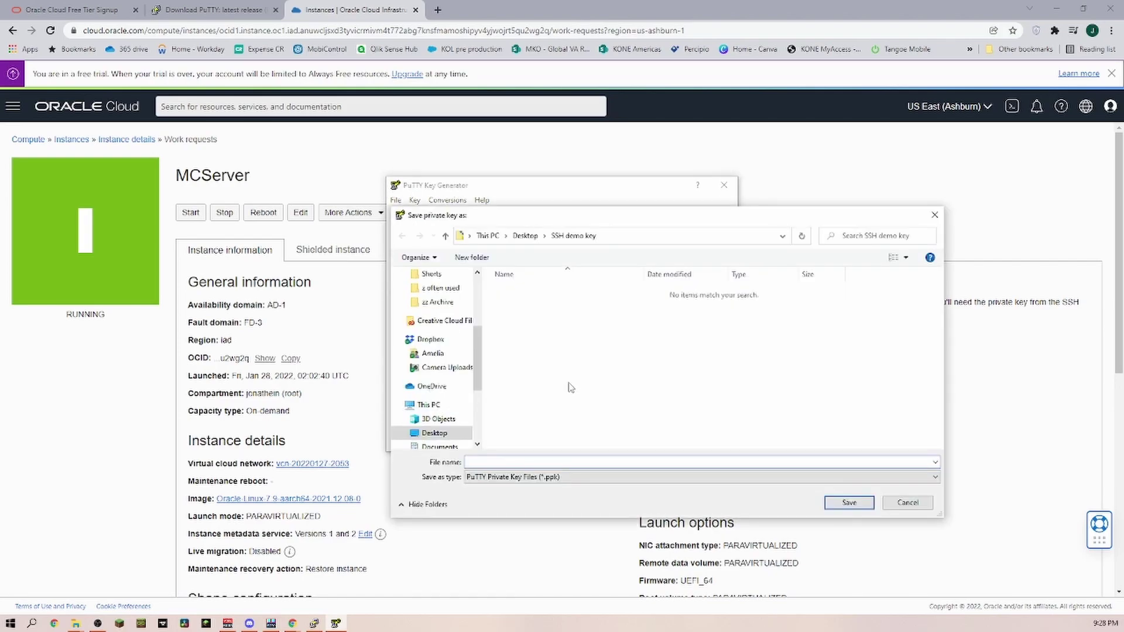
text(puttydemokeyprv)
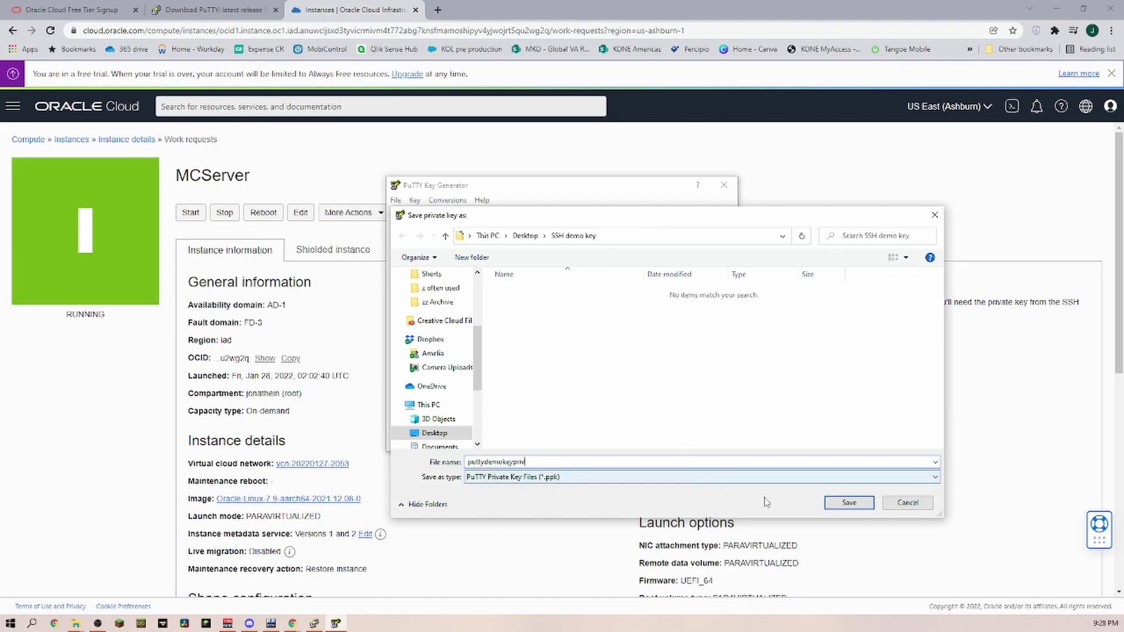
click(848, 503)
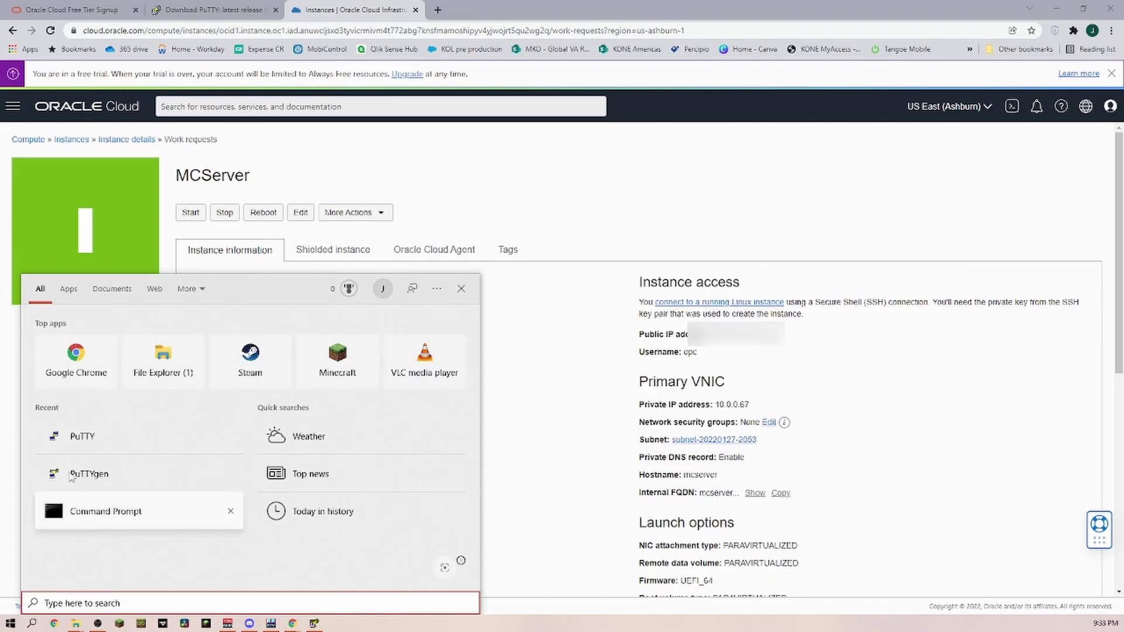
Open PuTTY and set puttydemokeypriv.ppk from the SSH demo key folder as the private key file for SSH authentication.
click(86, 444)
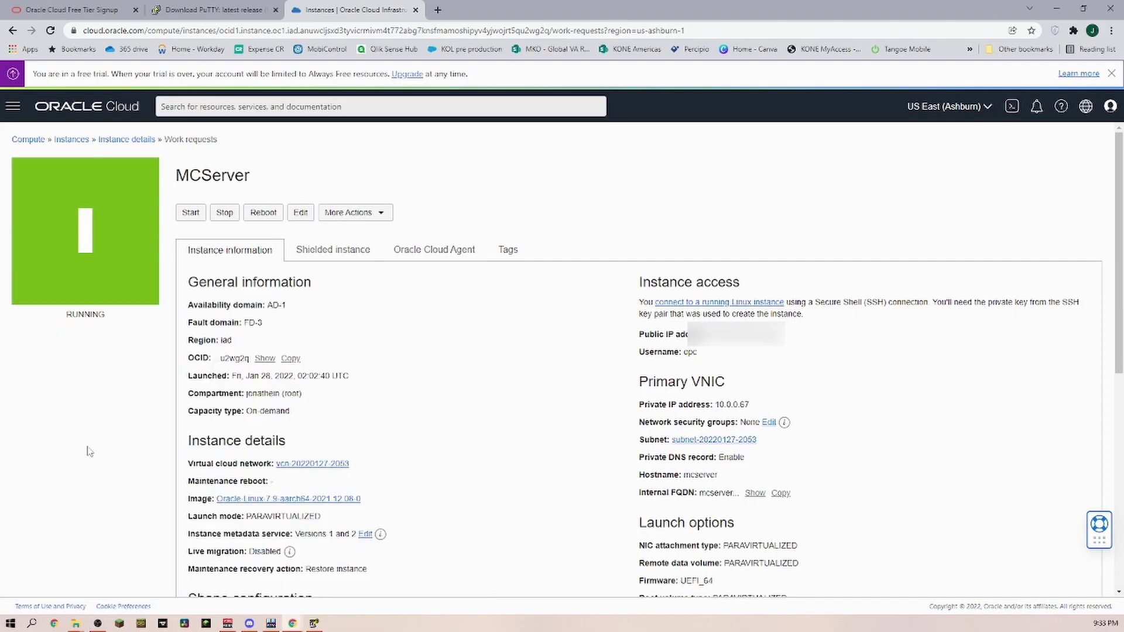
drag(552, 190, 688, 178)
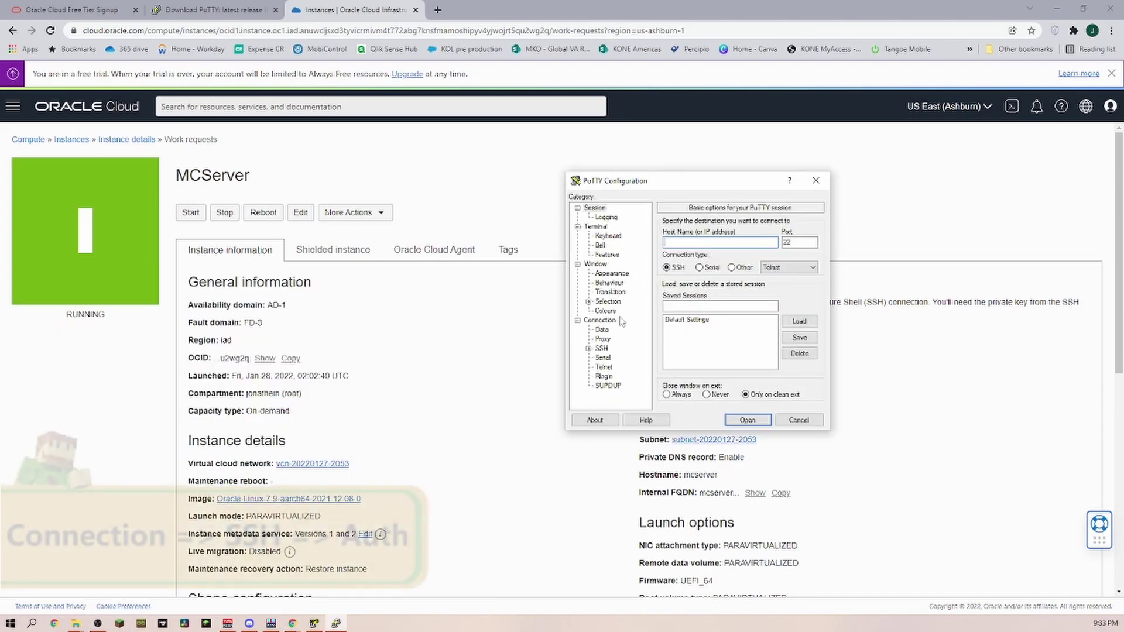
click(589, 349)
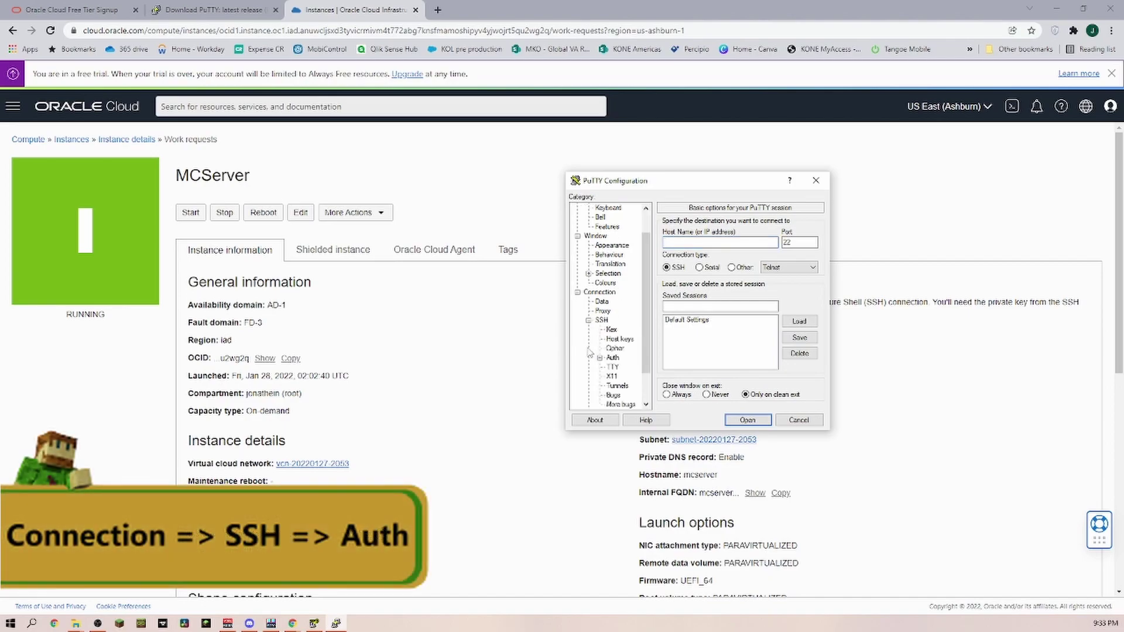
click(613, 357)
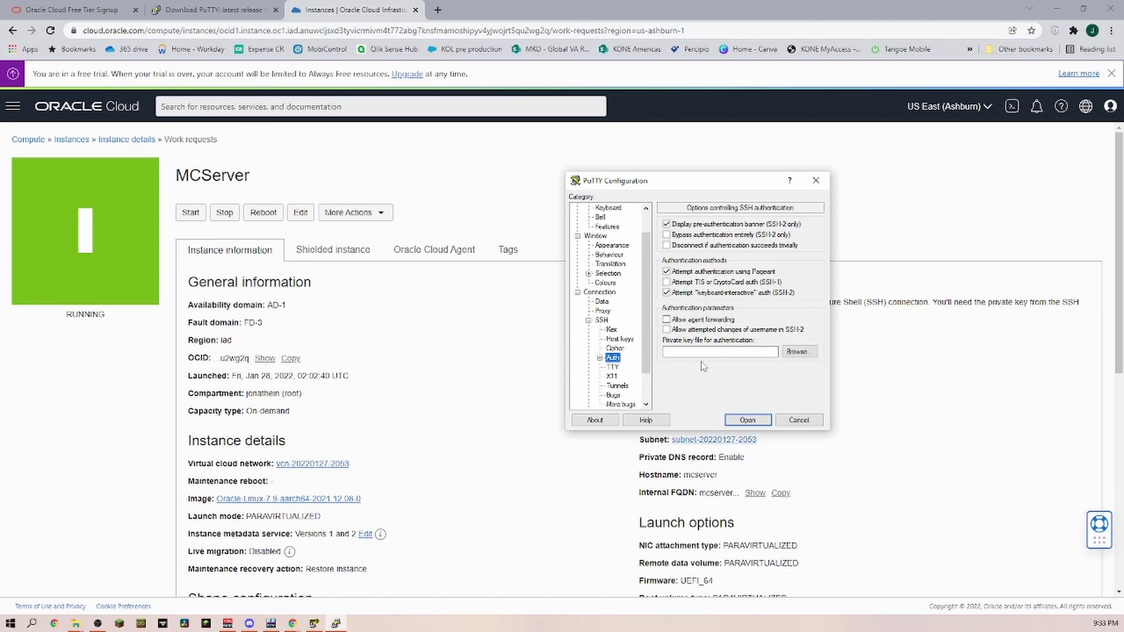
click(797, 352)
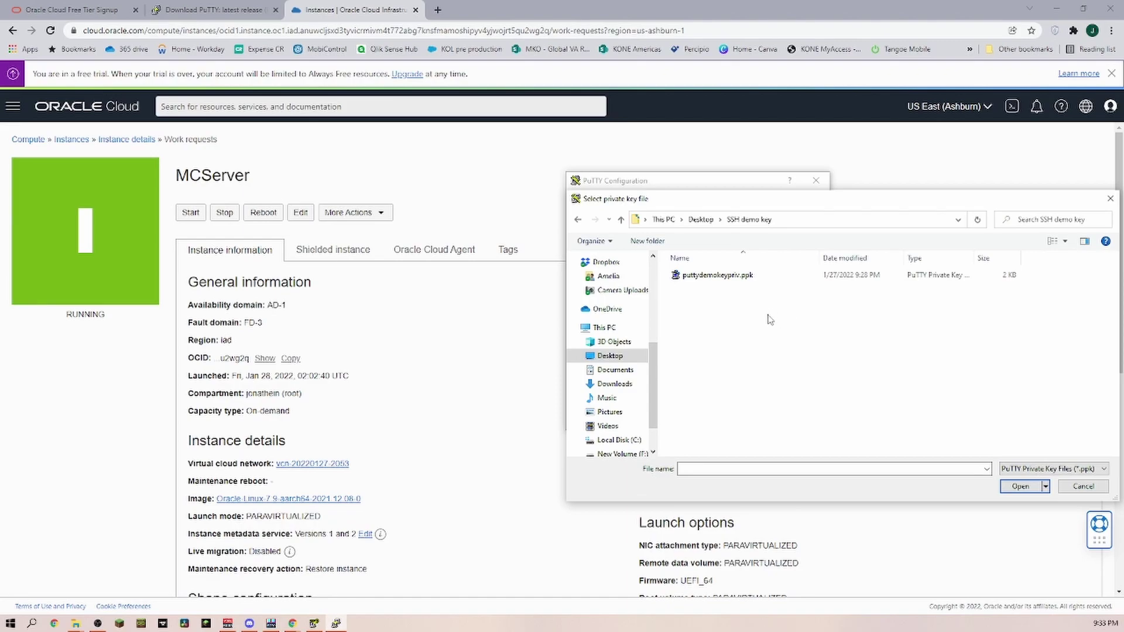
click(699, 279)
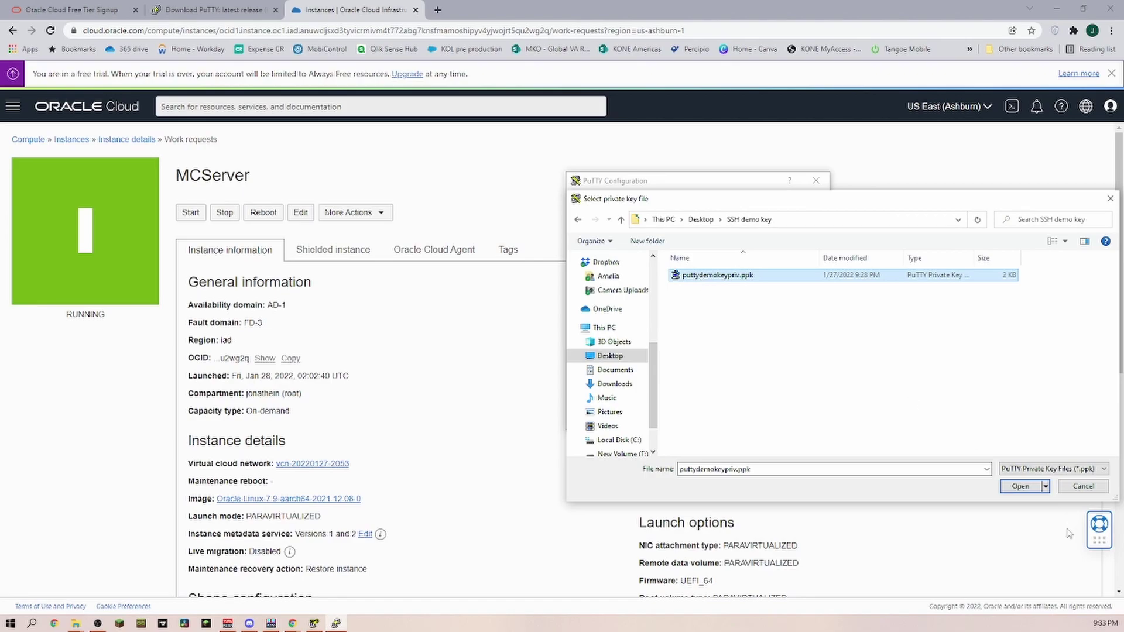
click(1019, 487)
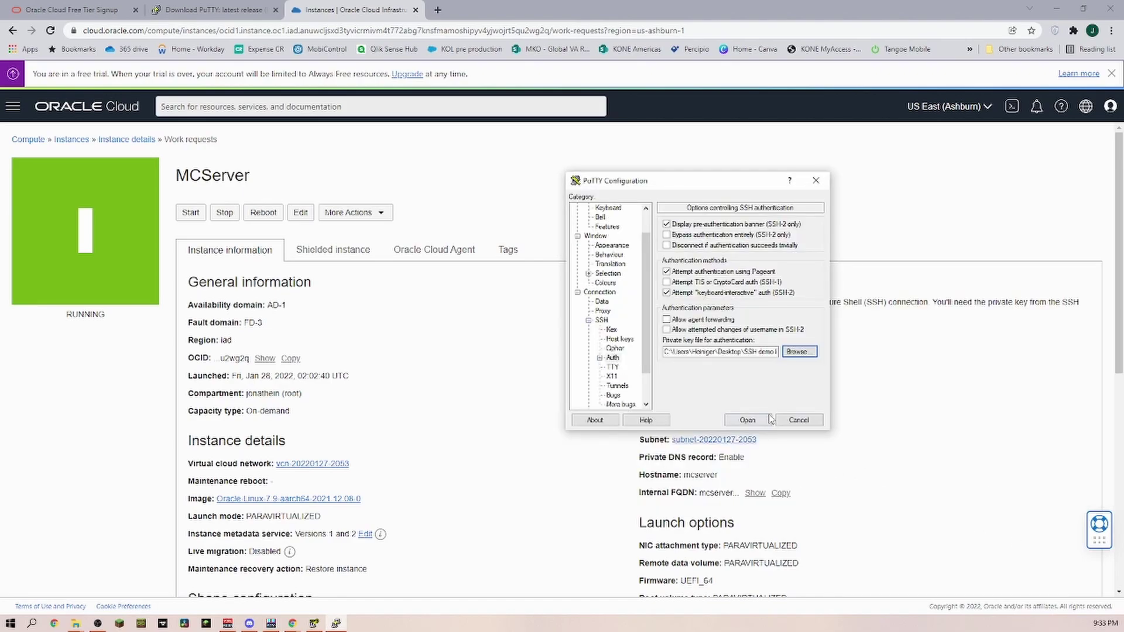
Start an SSH session to the instance's public IP address on port 22 and log in as opc.
scroll(609, 263, up, 1)
click(603, 209)
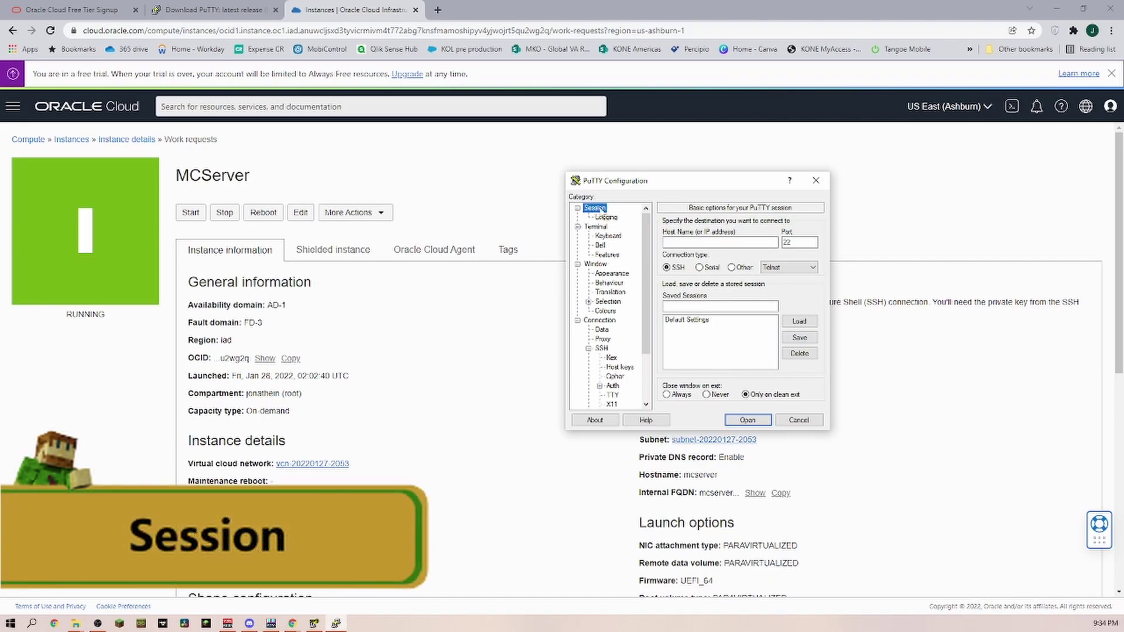
click(688, 241)
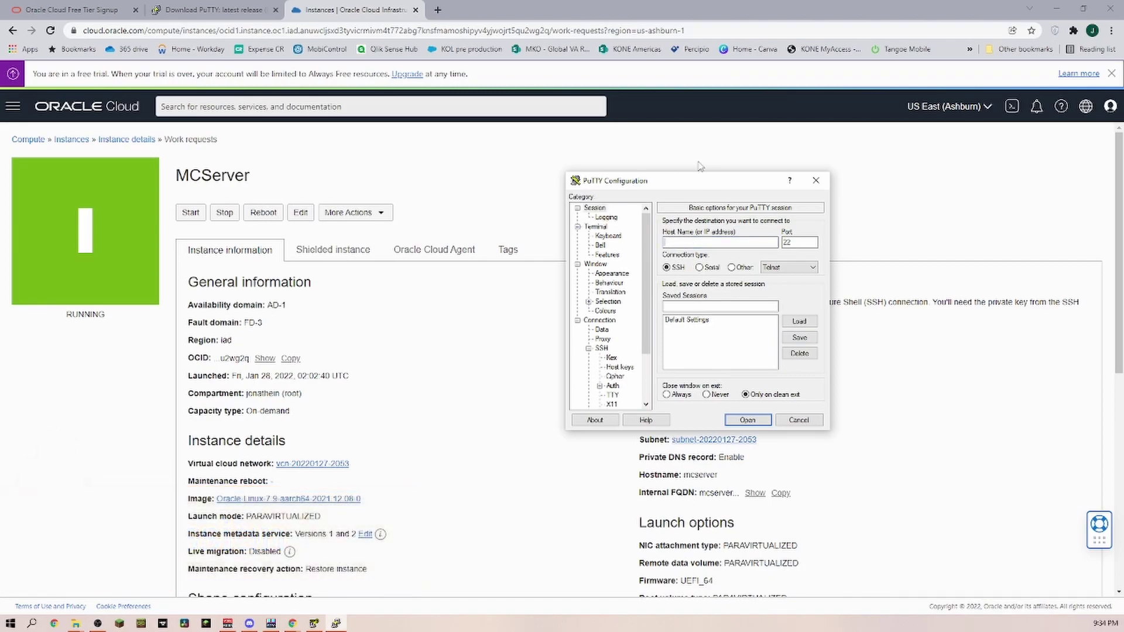
drag(706, 188, 729, 78)
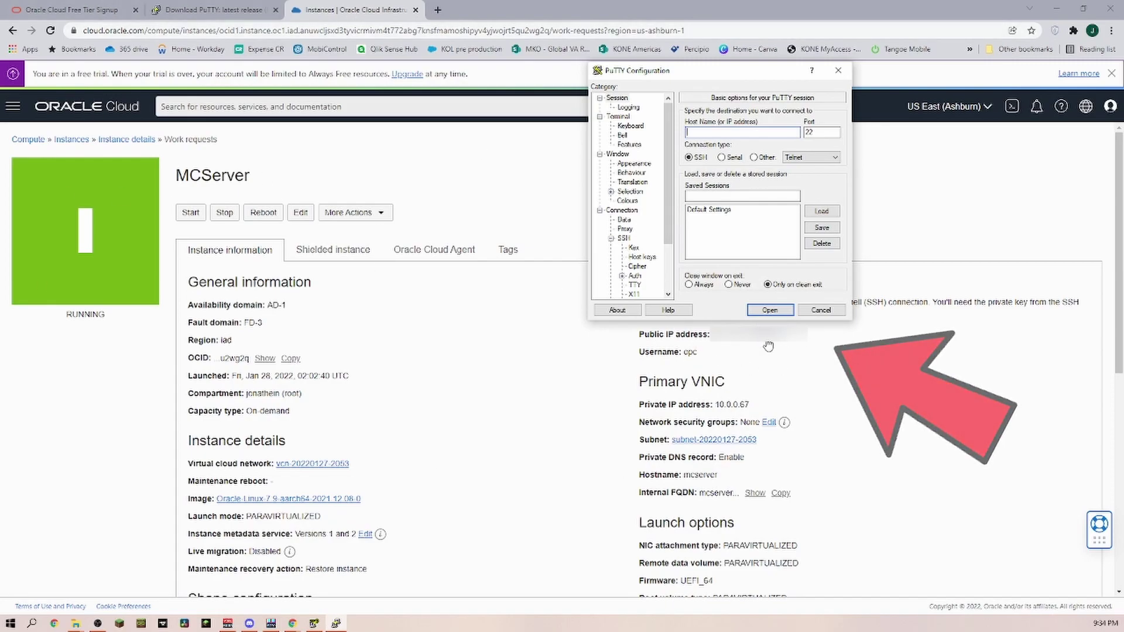
drag(738, 77, 733, 100)
key(ctrl+v)
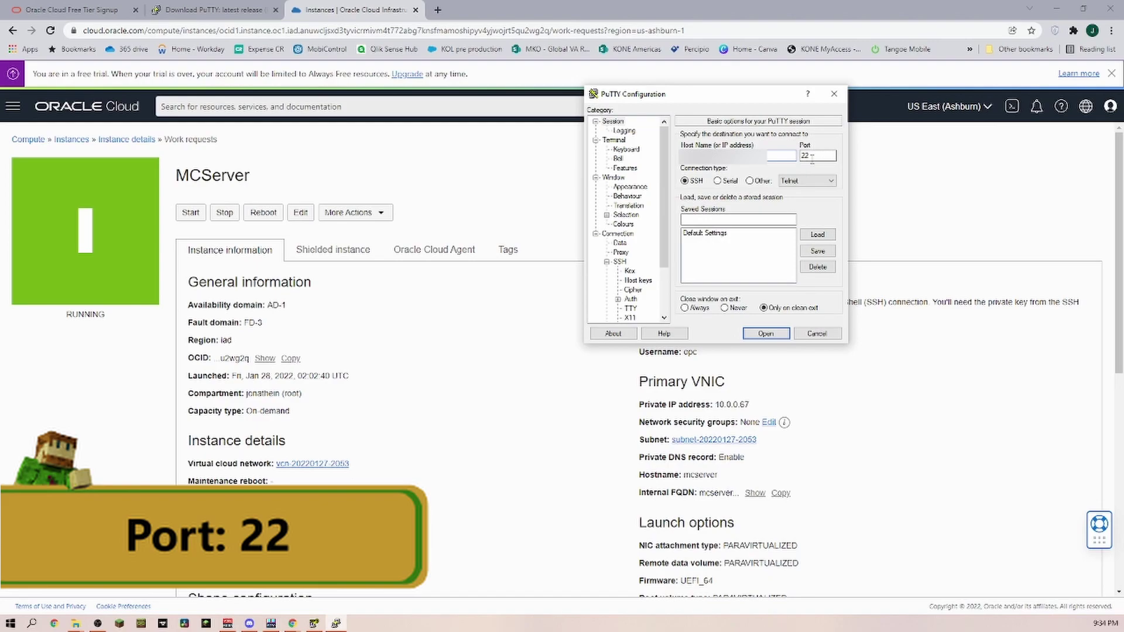
click(776, 332)
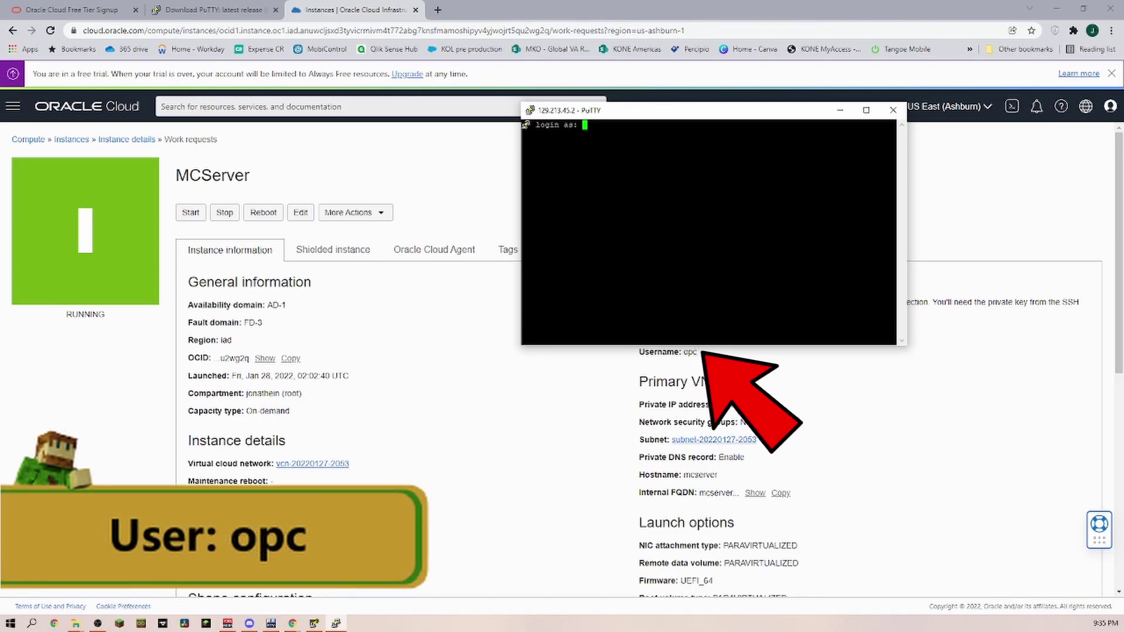
text(opc)
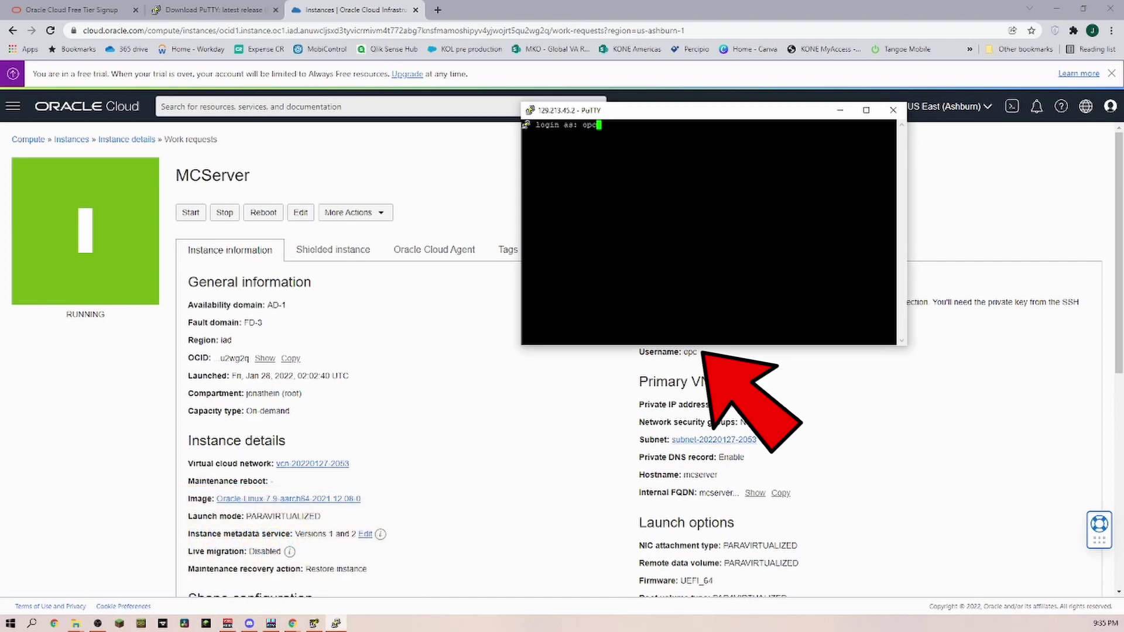
key(Return)
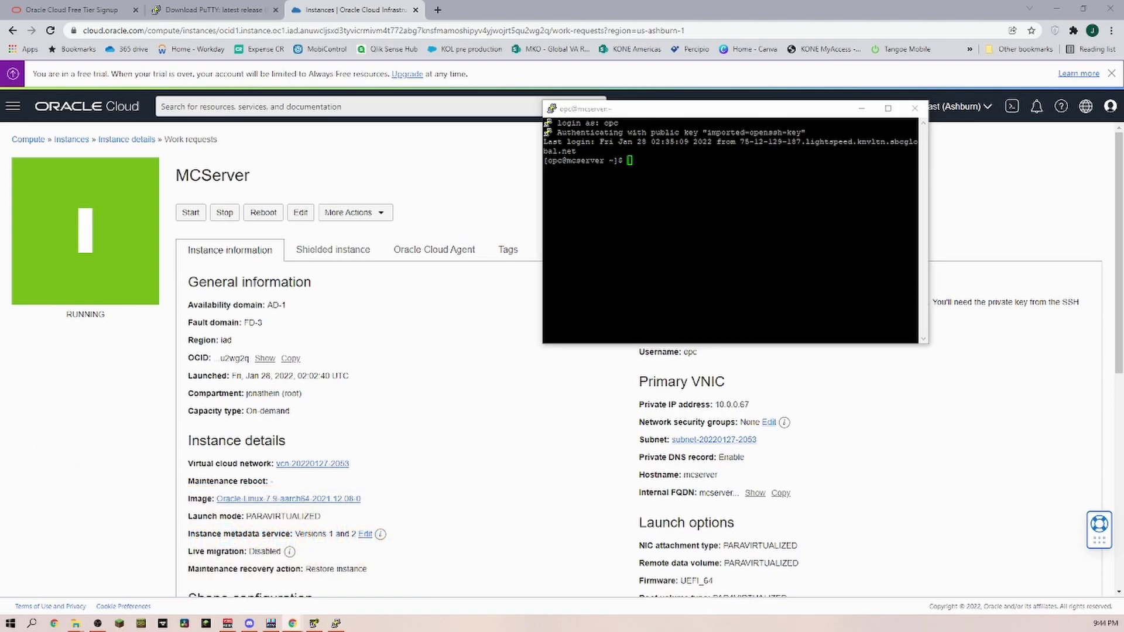
List the available JDK packages on the server with yum list jdk*.
key(alt+Tab)
text(yum list jdk*)
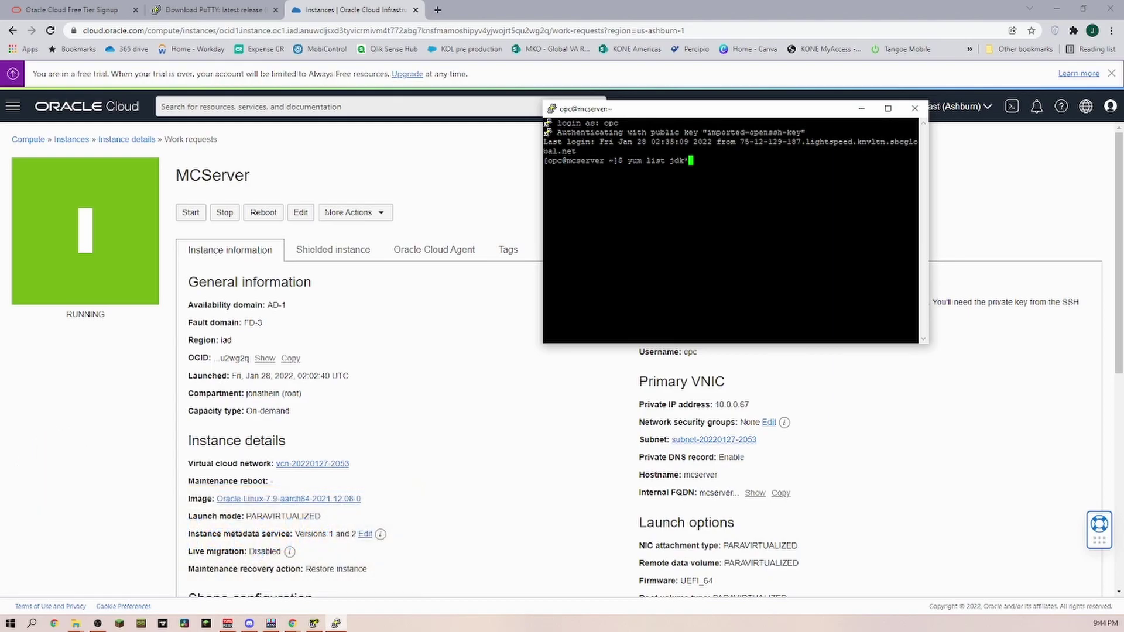
key(Return)
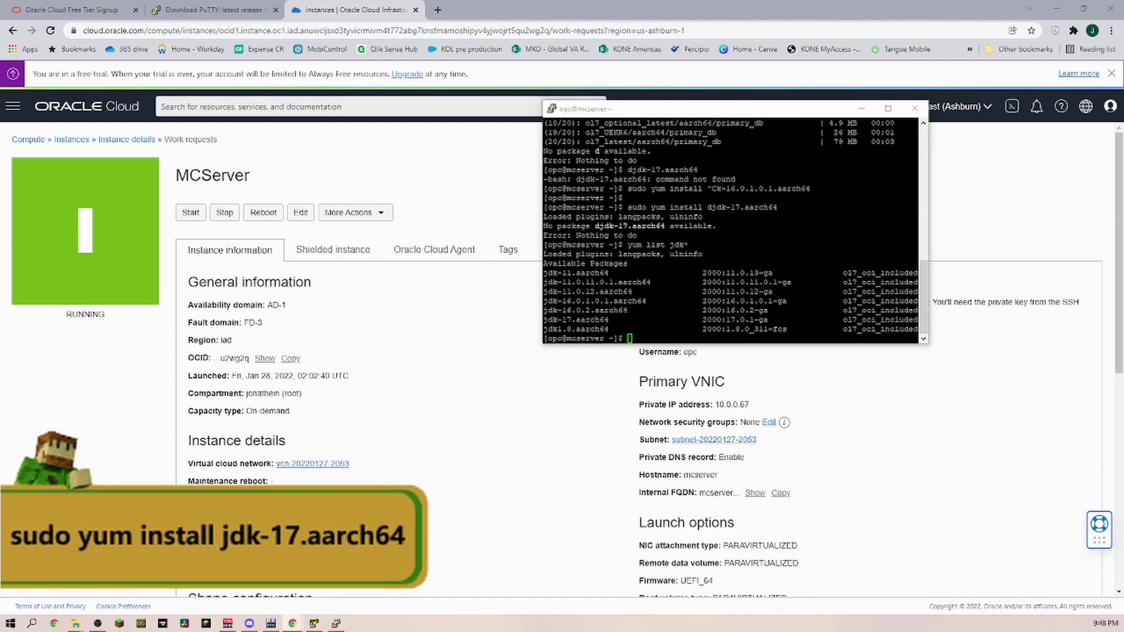
Install Java 17 with sudo yum install jdk-17.aarch64 and accept the installation.
click(634, 342)
text(sudo yum install jdk-)
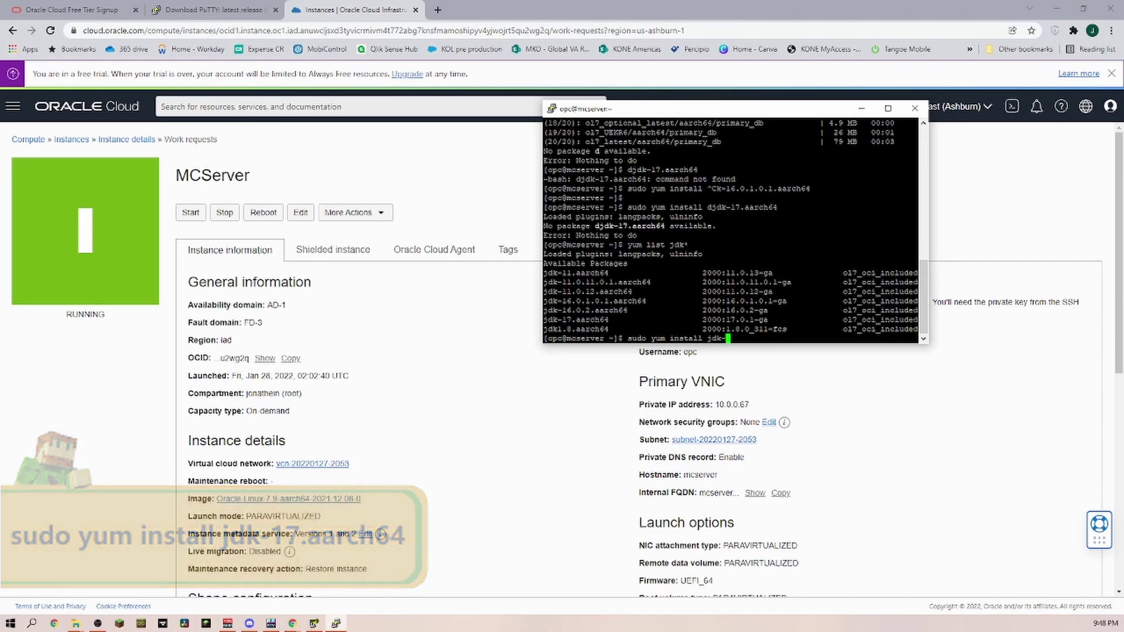
text(17)
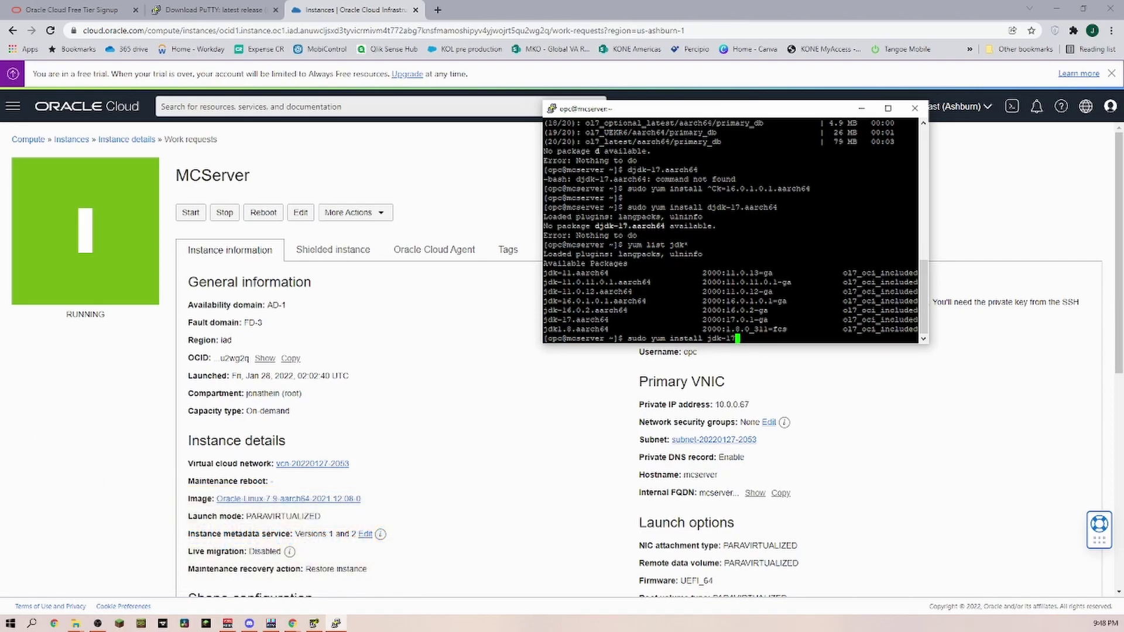
text(.aarch64)
key(Return)
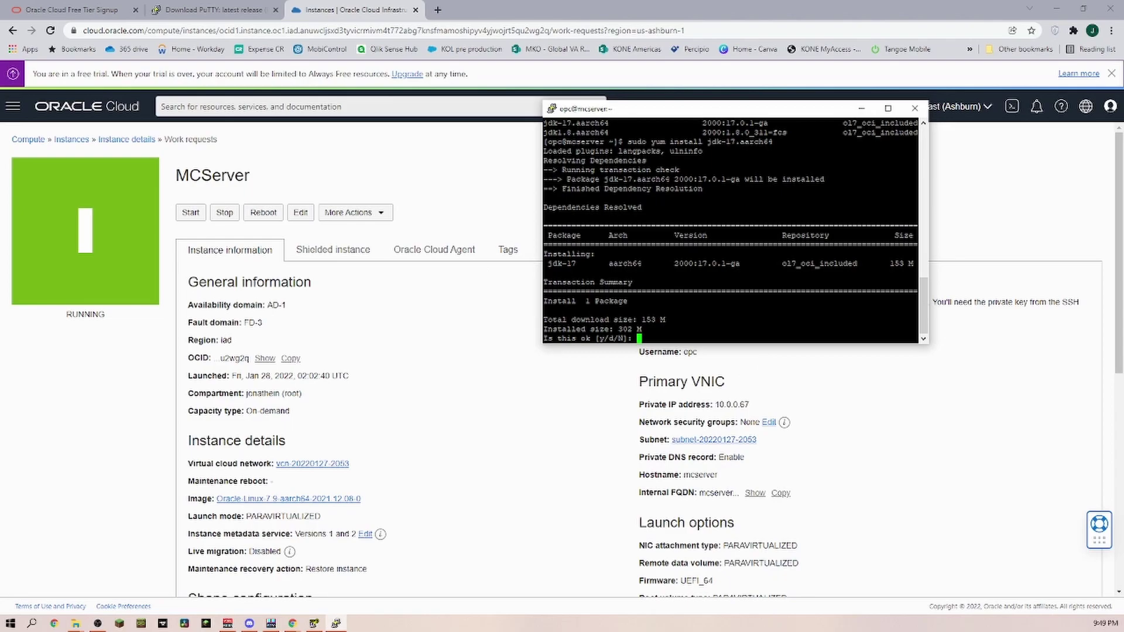
text(y)
key(Return)
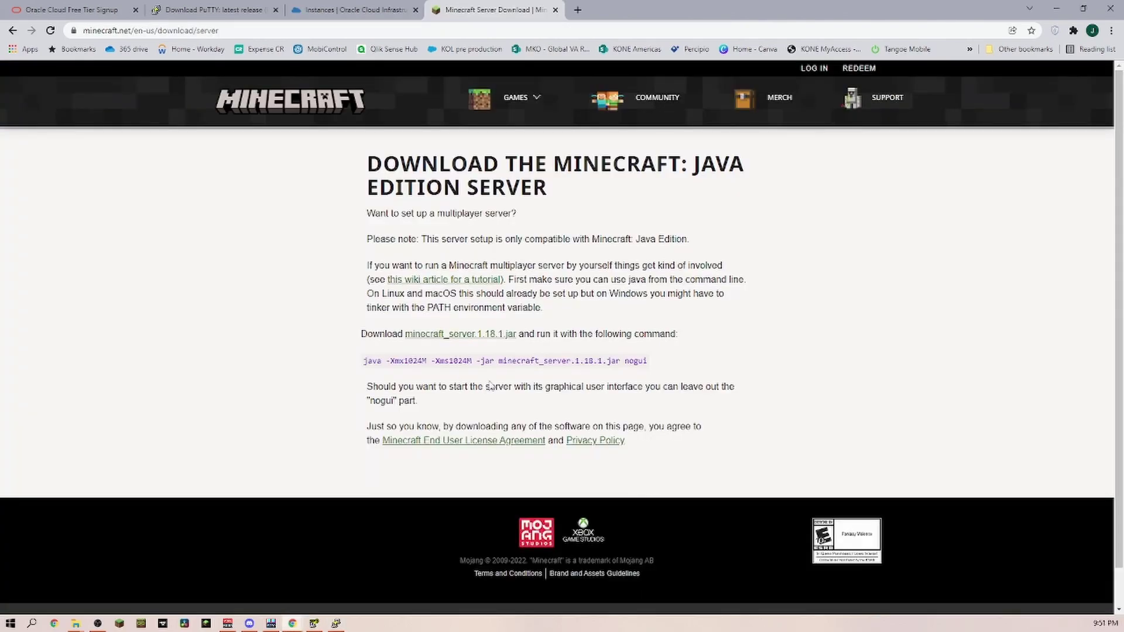
Copy the link address of minecraft_server.1.18.1.jar from the Minecraft download page and download it to the server with wget.
right_click(443, 338)
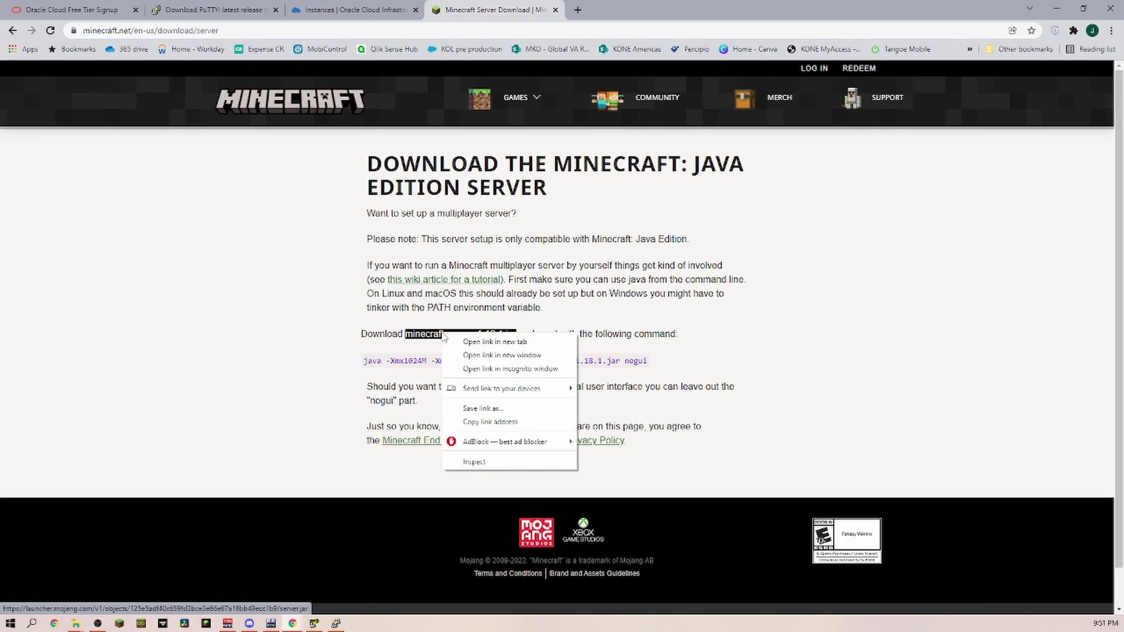
click(501, 423)
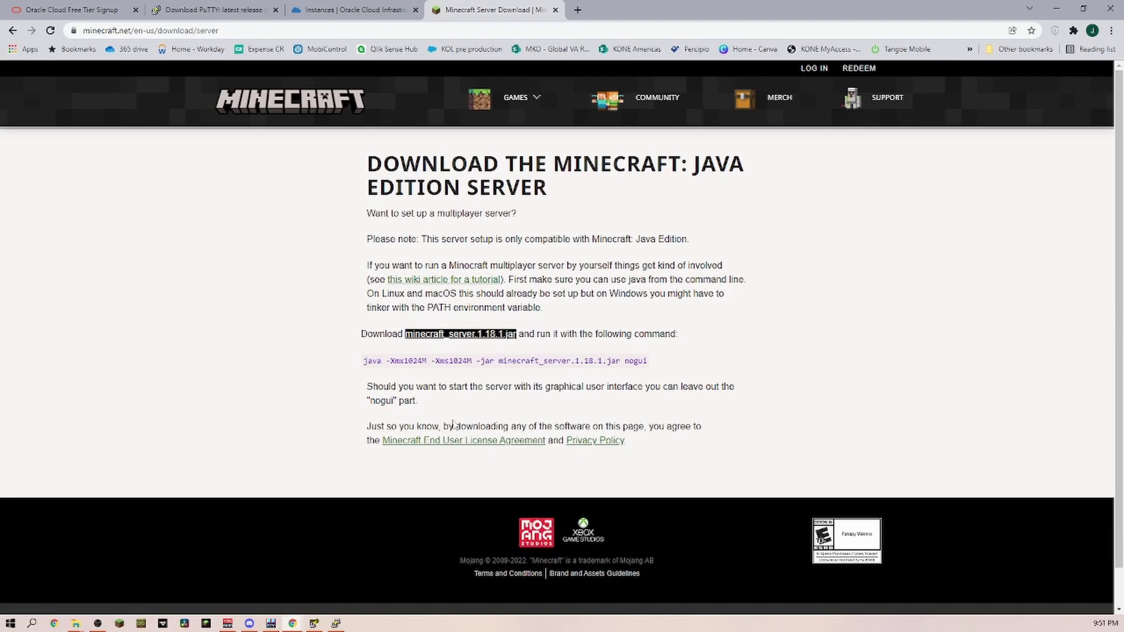
key(alt+Tab)
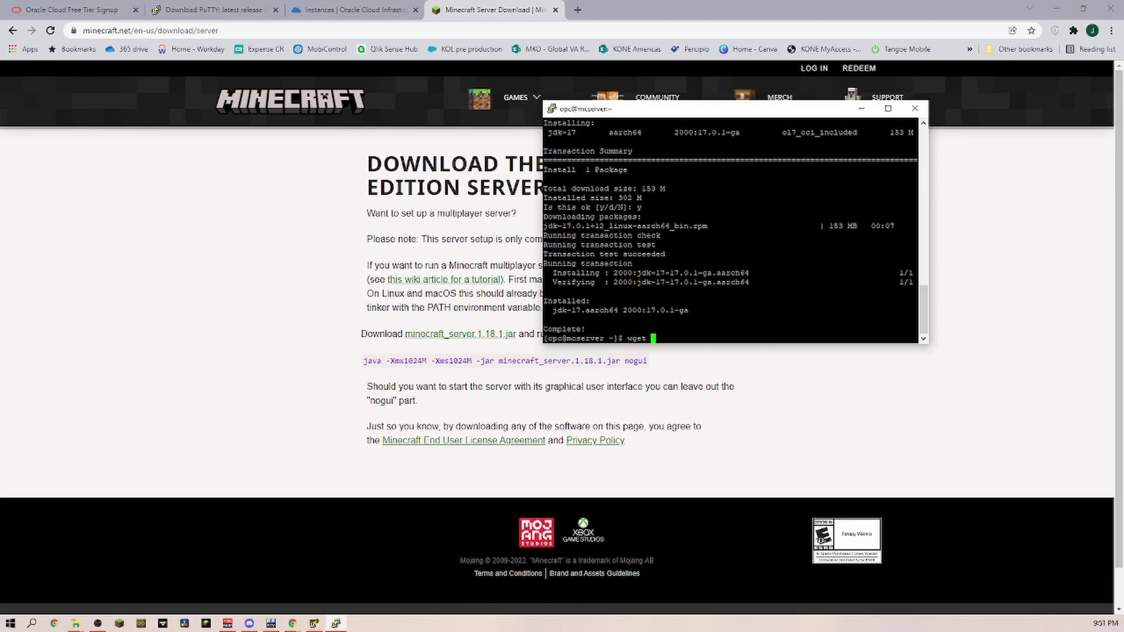
key(shift+Insert)
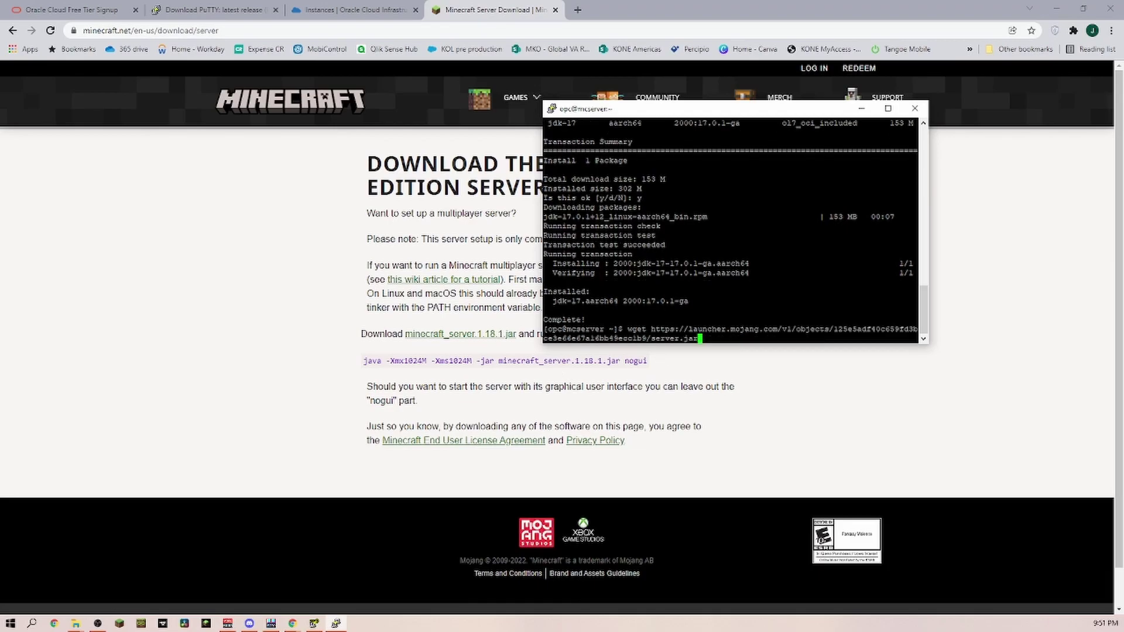
key(Return)
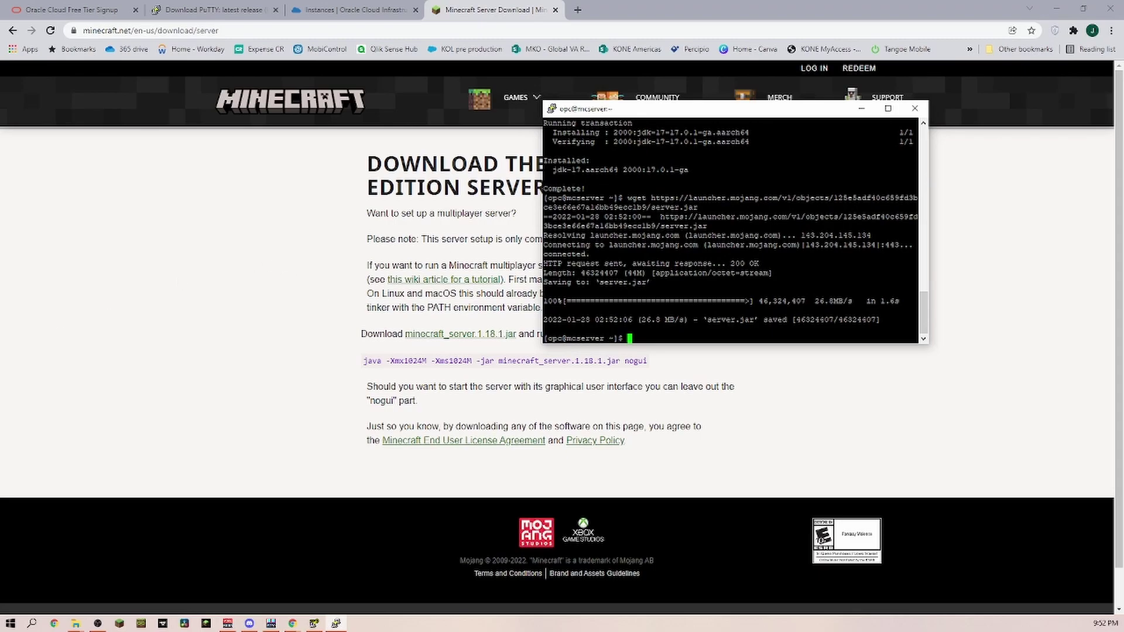
Run the Minecraft server with java -Xmx1024M -Xms1024M -jar server.jar nogui.
click(839, 391)
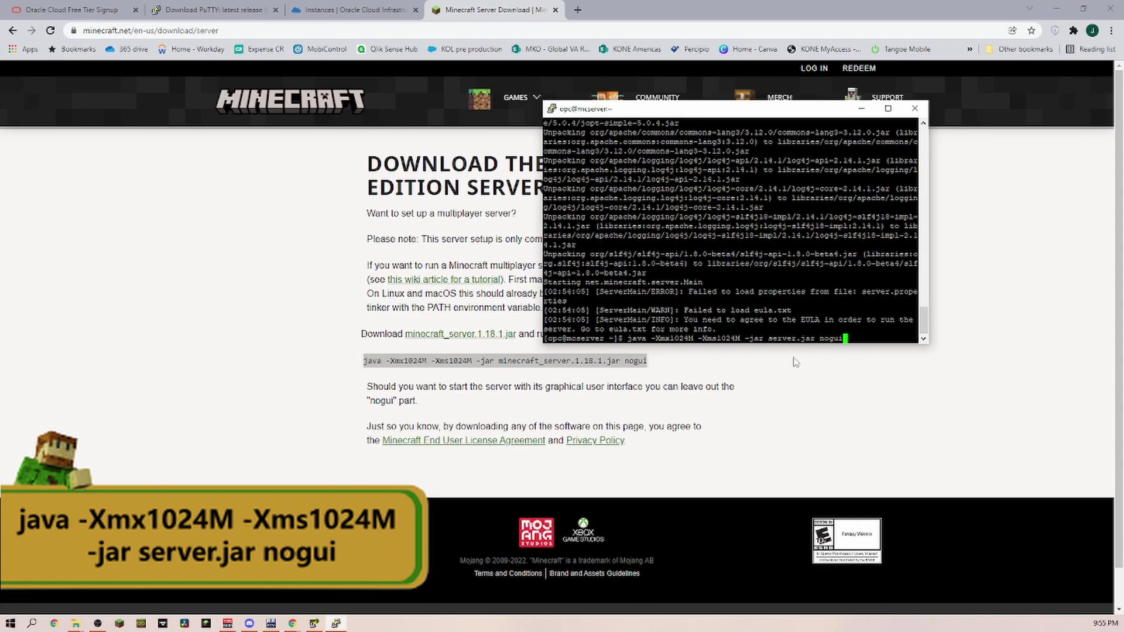
key(Return)
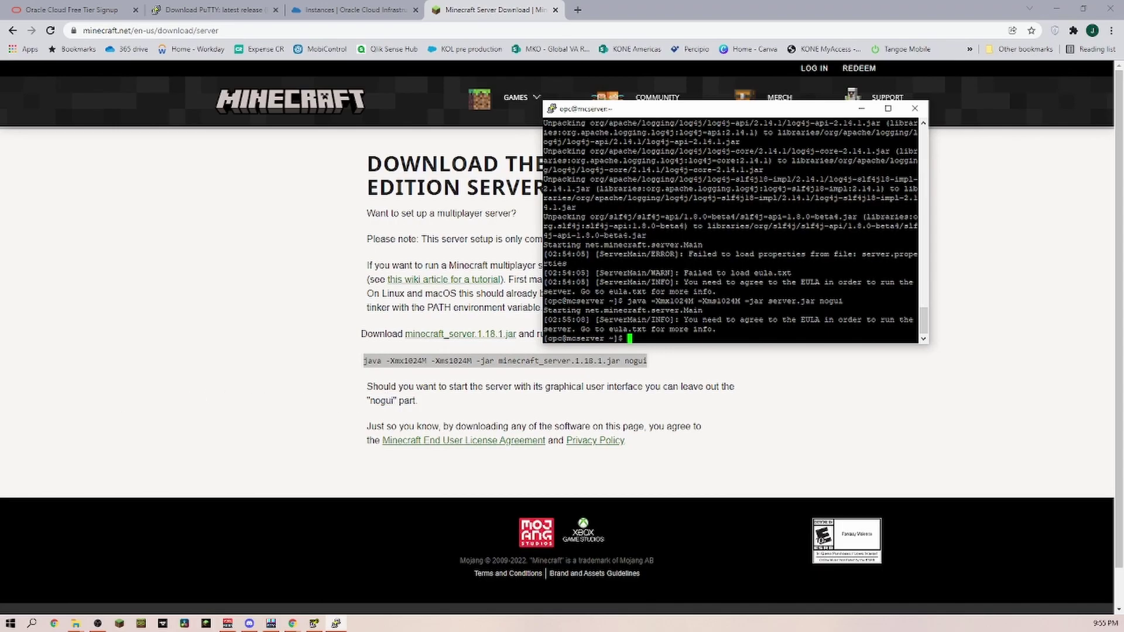
Edit eula.txt in nano to read eula=true and save it under the same name.
text(nano eula.txt)
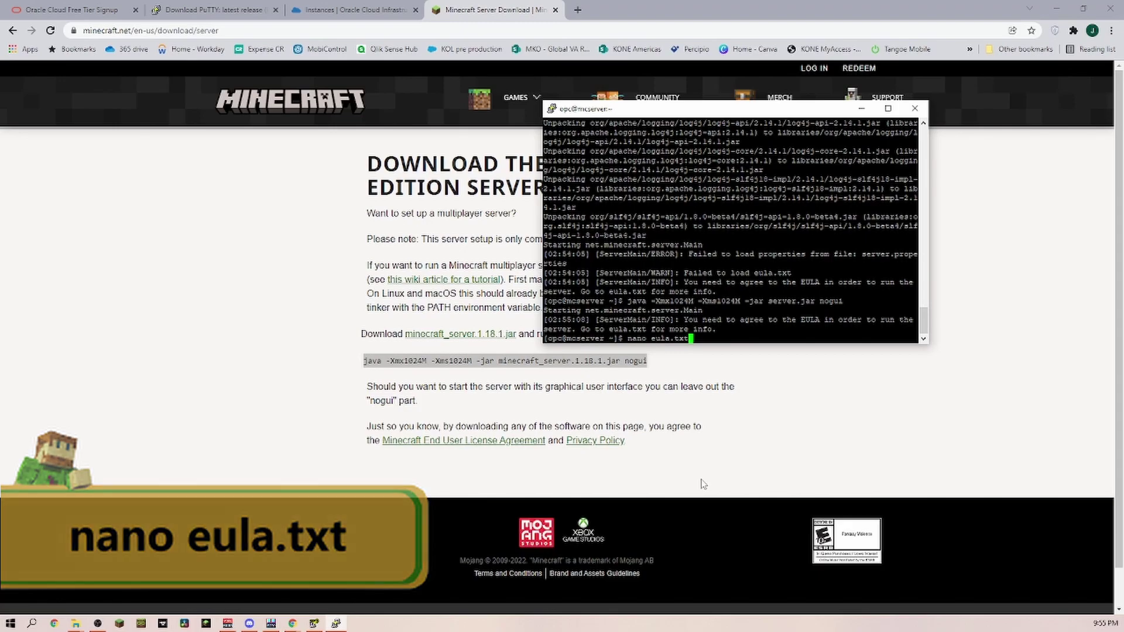
key(Return)
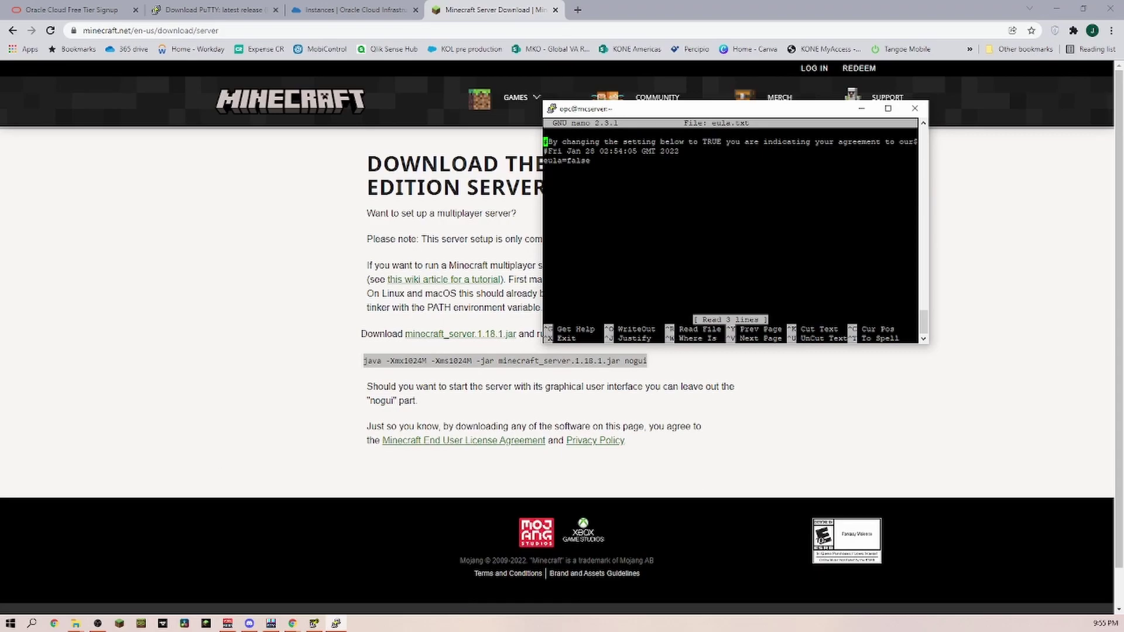
key(Down)
key(Down)
key(Right)
key(Right)
key(Right)
key(Right)
key(Right)
key(ctrl+x)
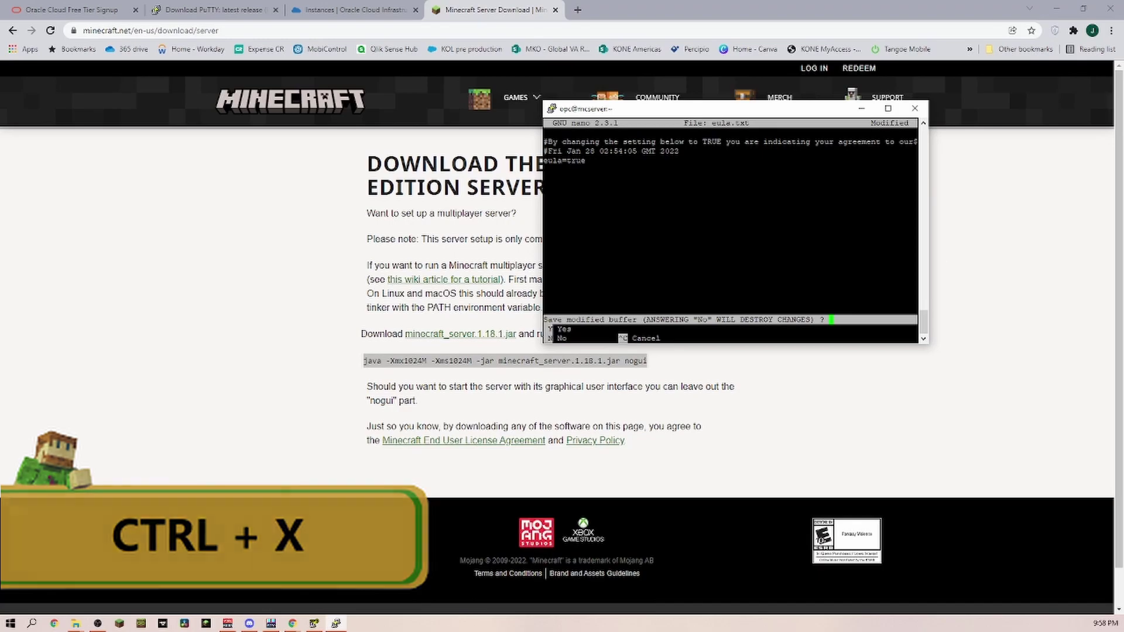
key(y)
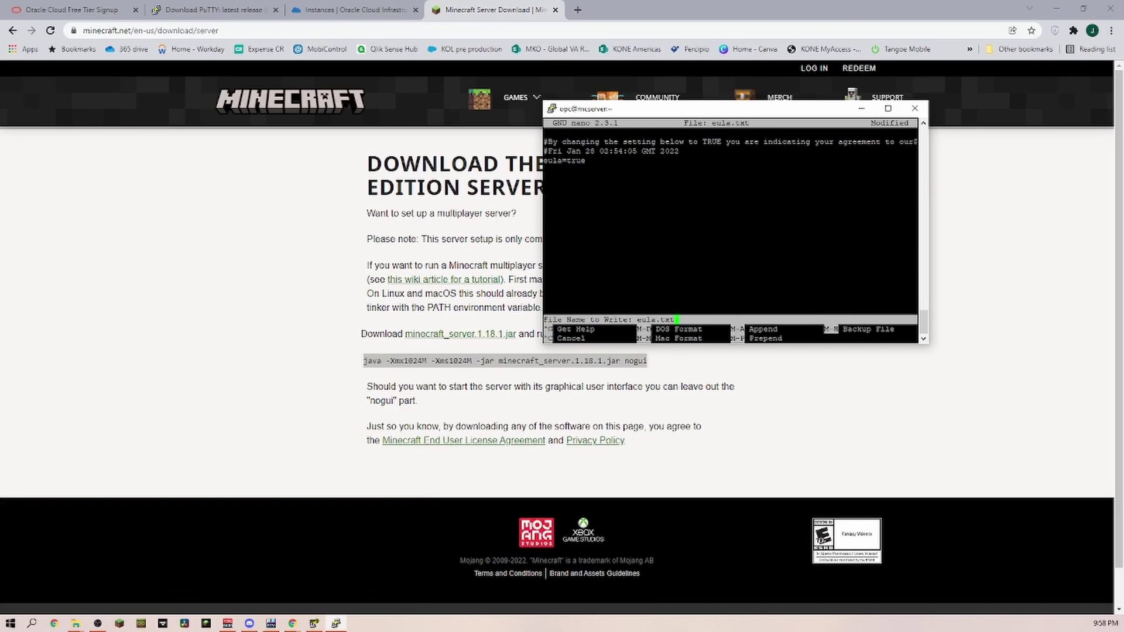
key(Return)
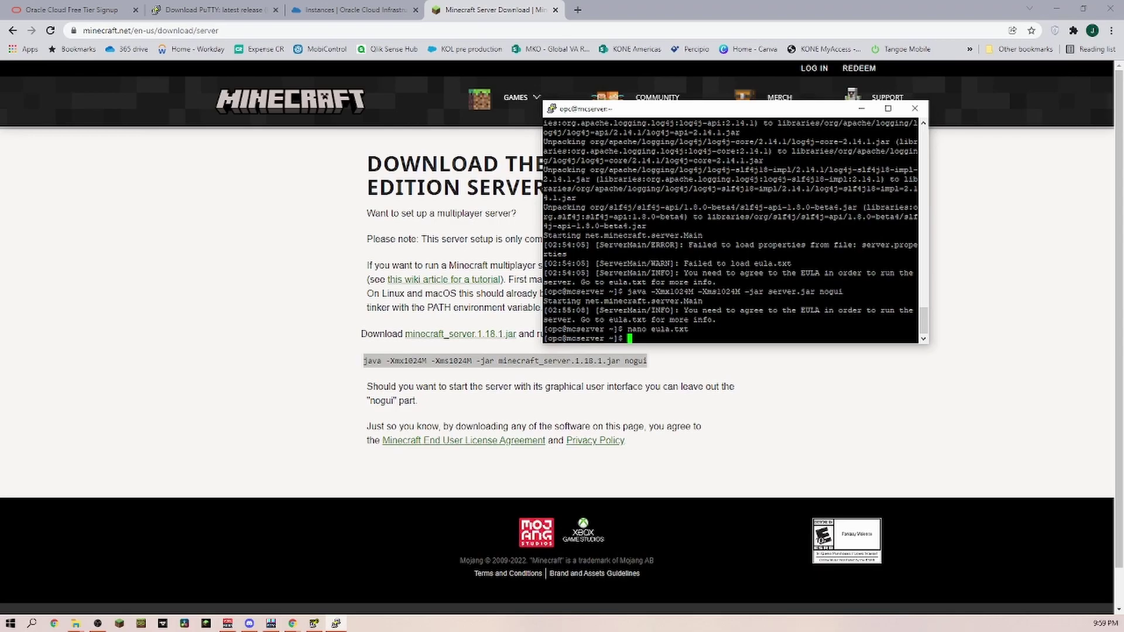
Rerun the java command that launches server.jar with the EULA accepted.
key(Up)
key(Up)
key(Return)
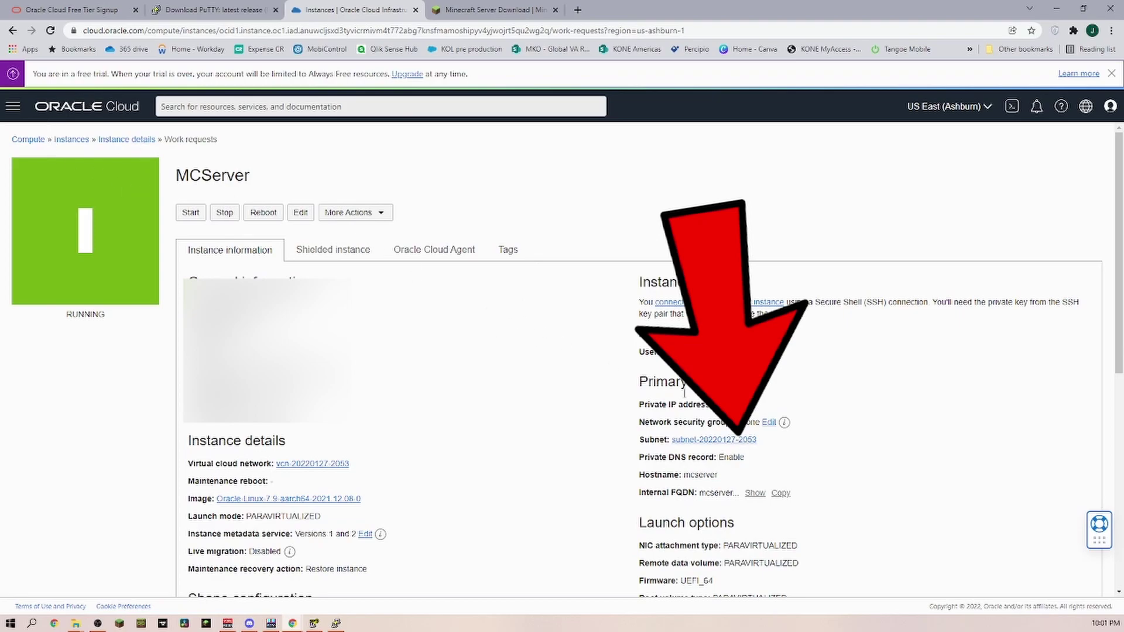
In the default security list of MCServer's subnet, define a TCP ingress rule with source CIDR 0.0.0.0/0 and destination port 25565.
click(685, 439)
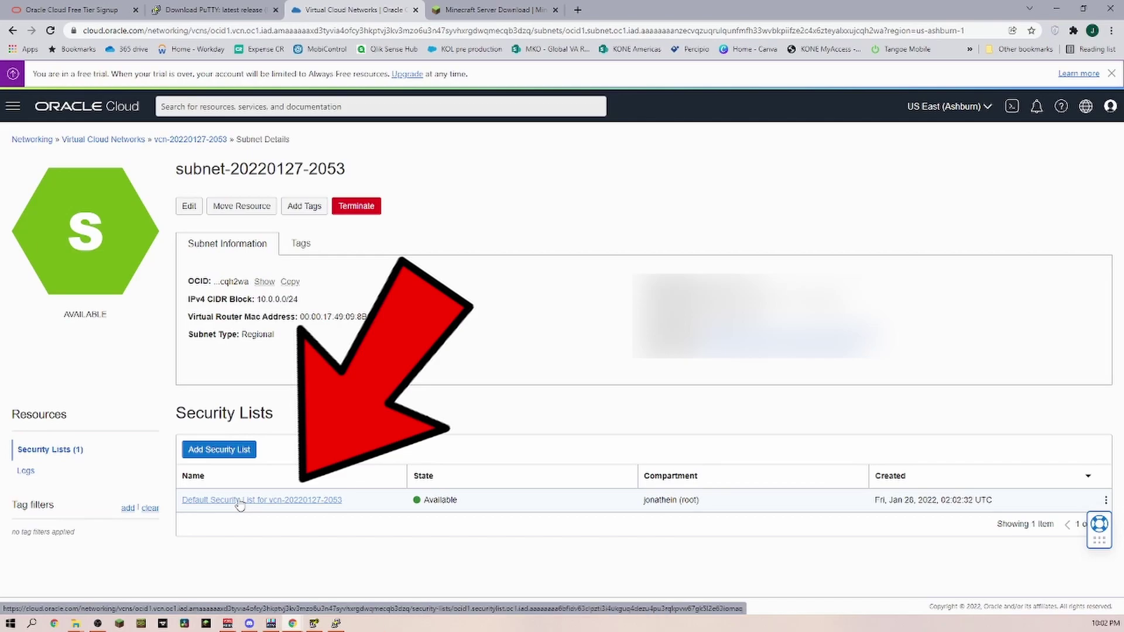
click(240, 501)
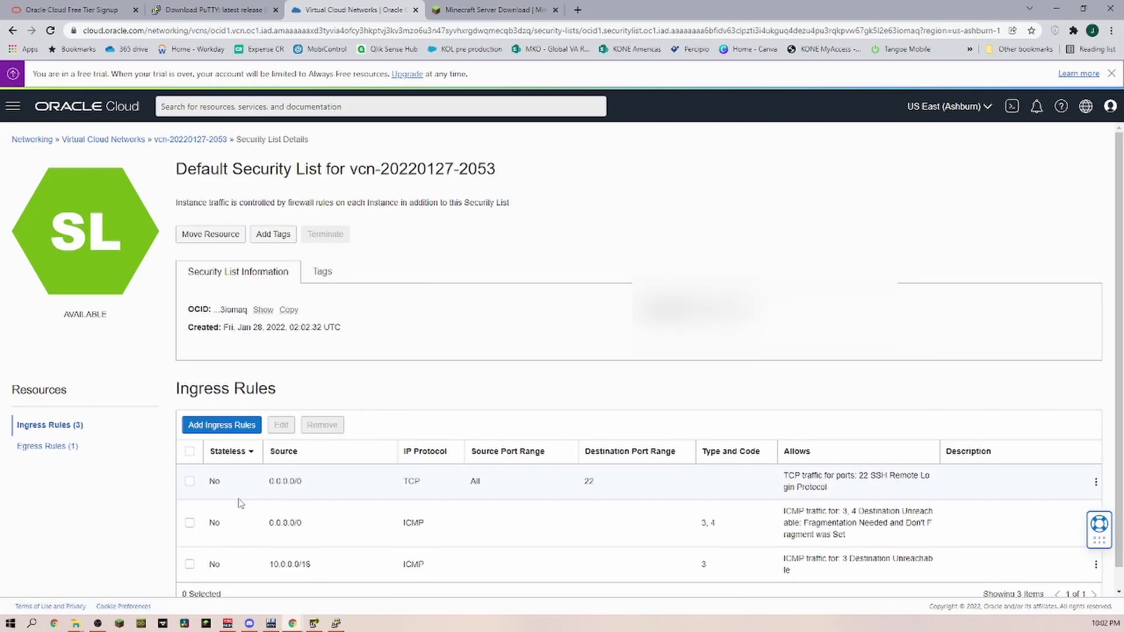
click(227, 425)
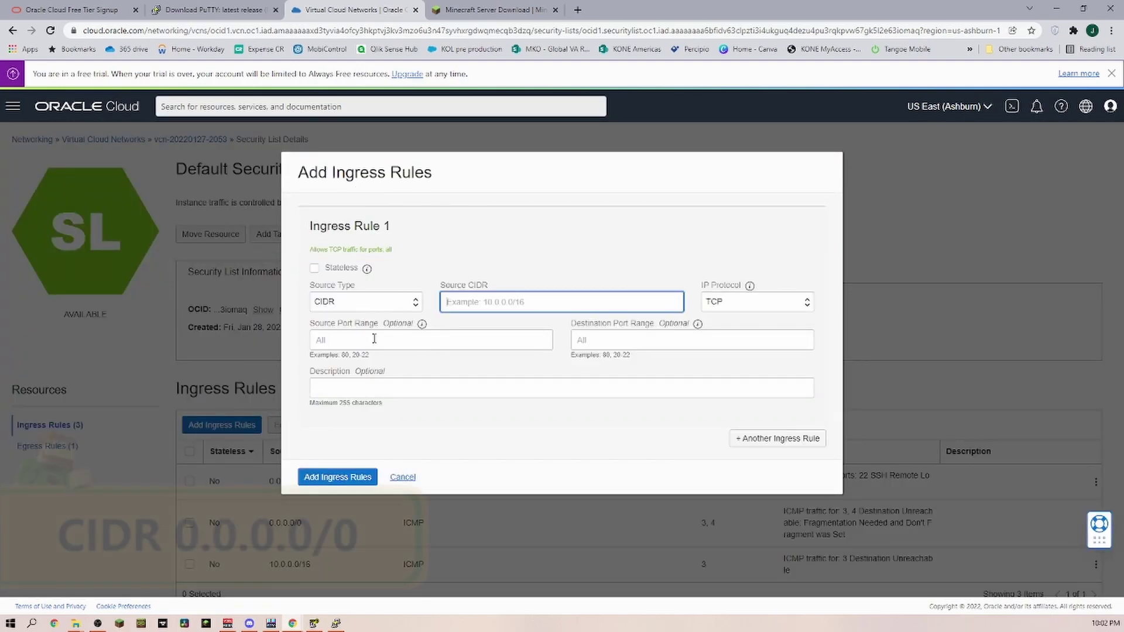
text(0)
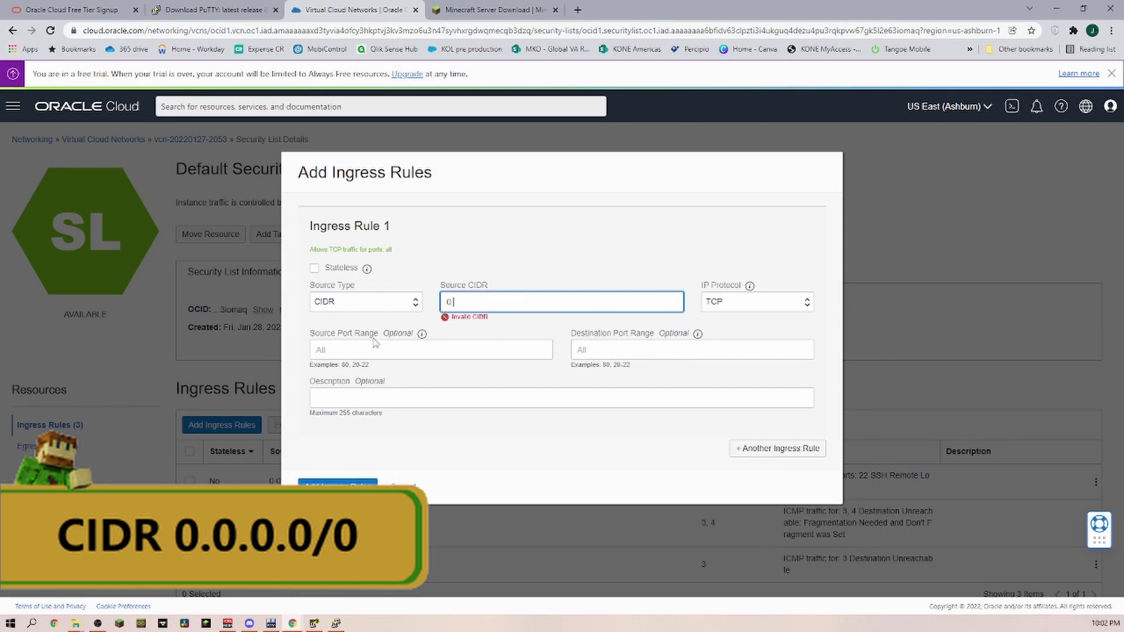
text(.0.0.0/0)
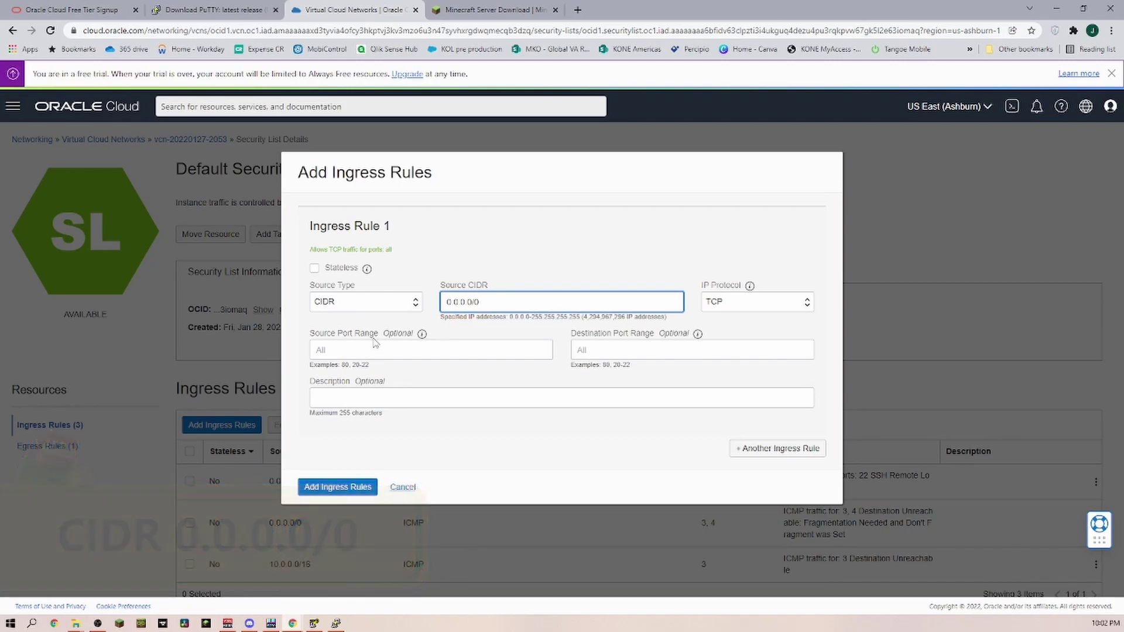
key(ctrl+a)
click(615, 349)
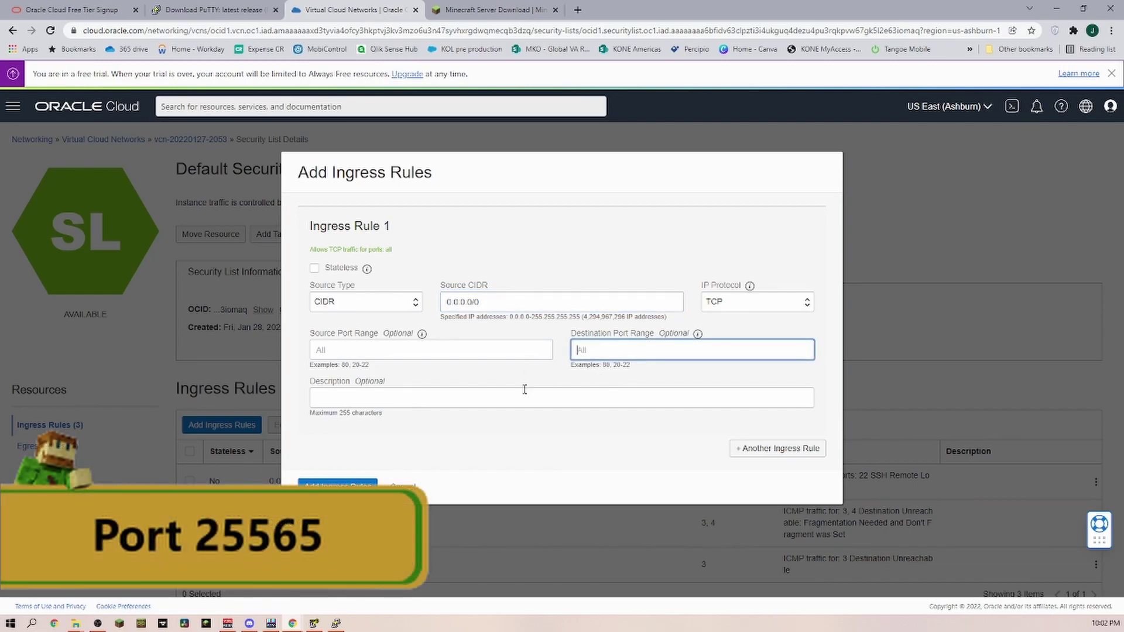
text(25565)
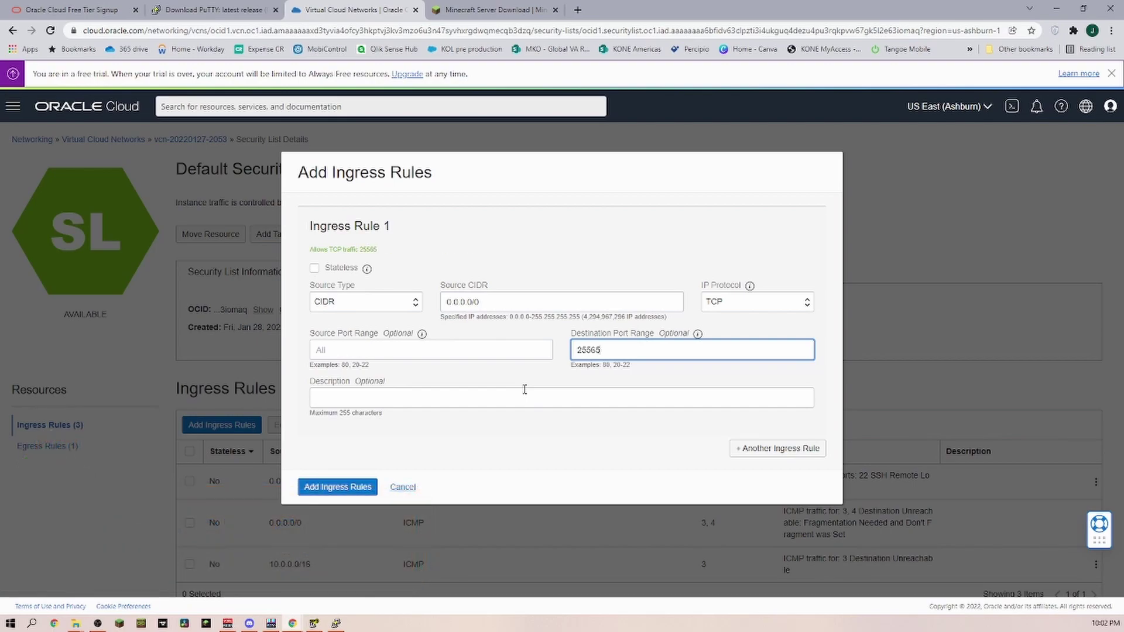
Add a second ingress rule with the same source CIDR 0.0.0.0/0 and destination port 25565.
click(753, 452)
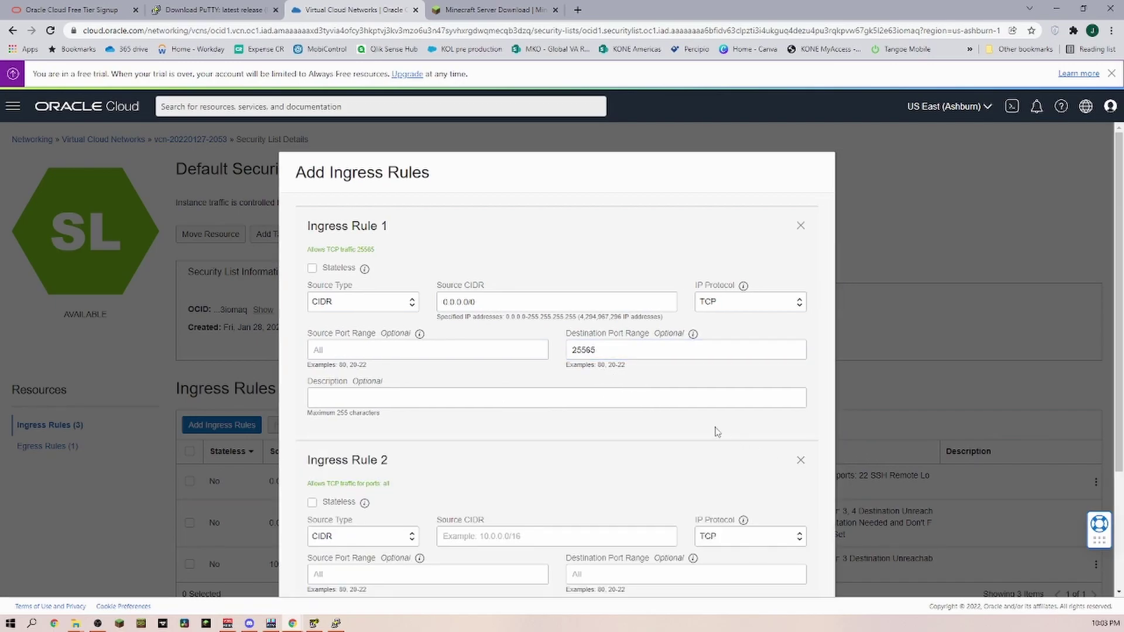
scroll(717, 432, down, 3)
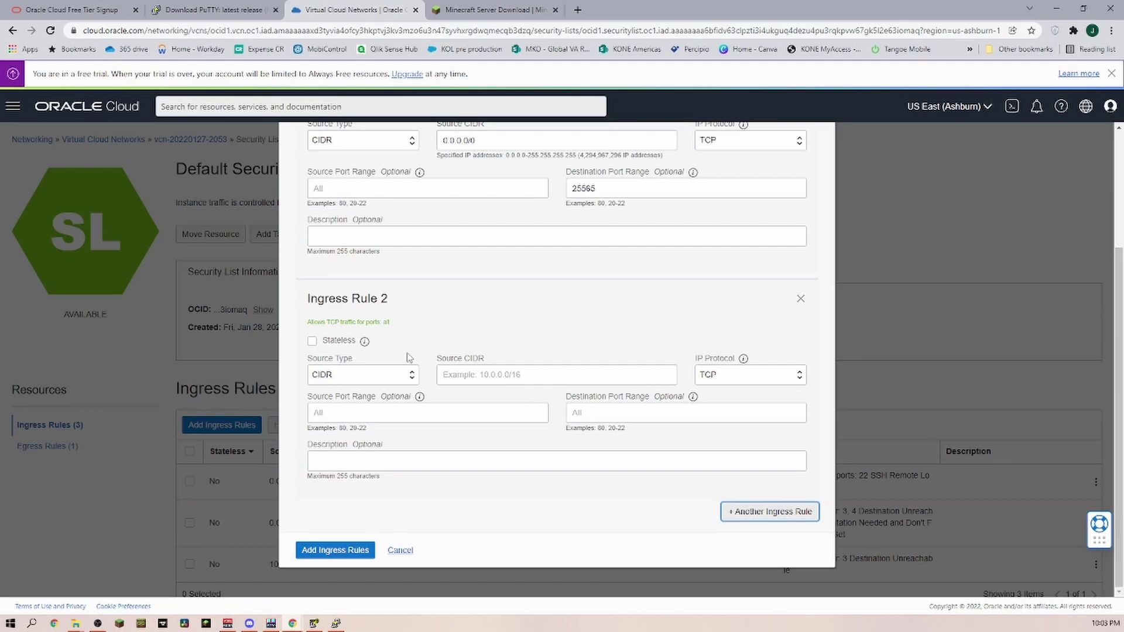
click(572, 370)
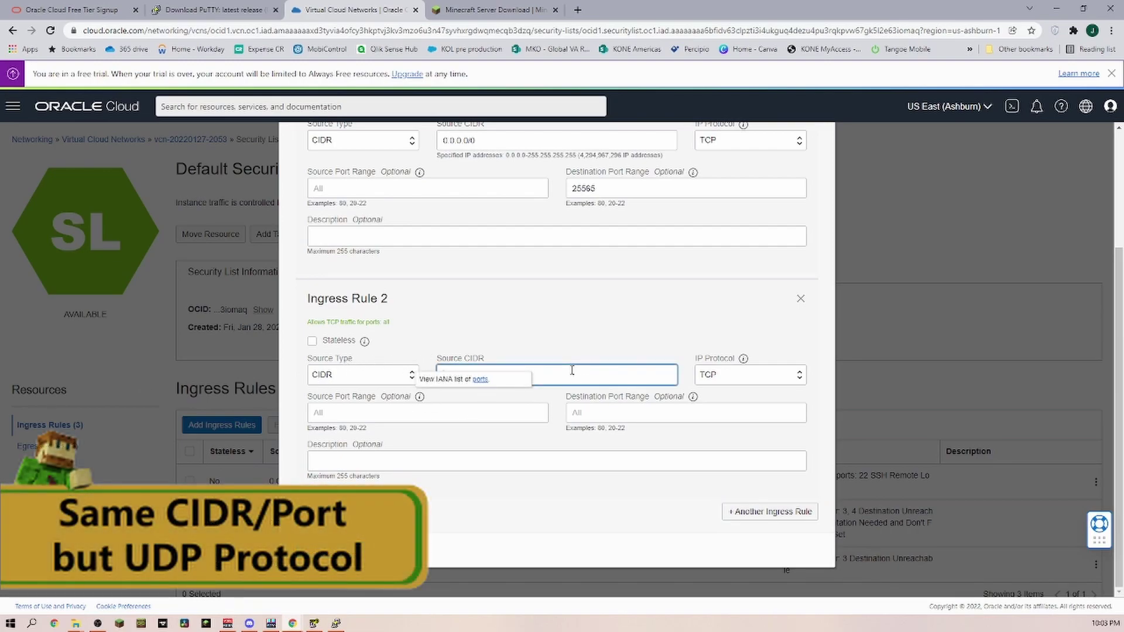
key(ctrl+v)
scroll(571, 351, up, 1)
double_click(626, 248)
key(ctrl+c)
click(589, 481)
key(ctrl+v)
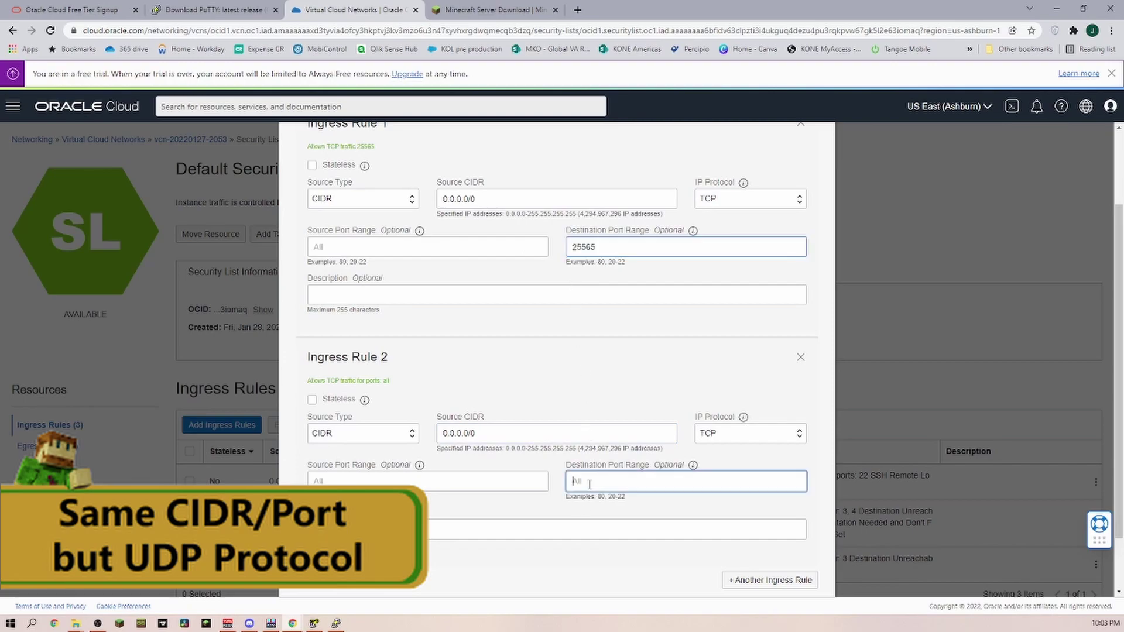
Set the second rule's IP protocol to UDP and submit both ingress rules.
click(732, 443)
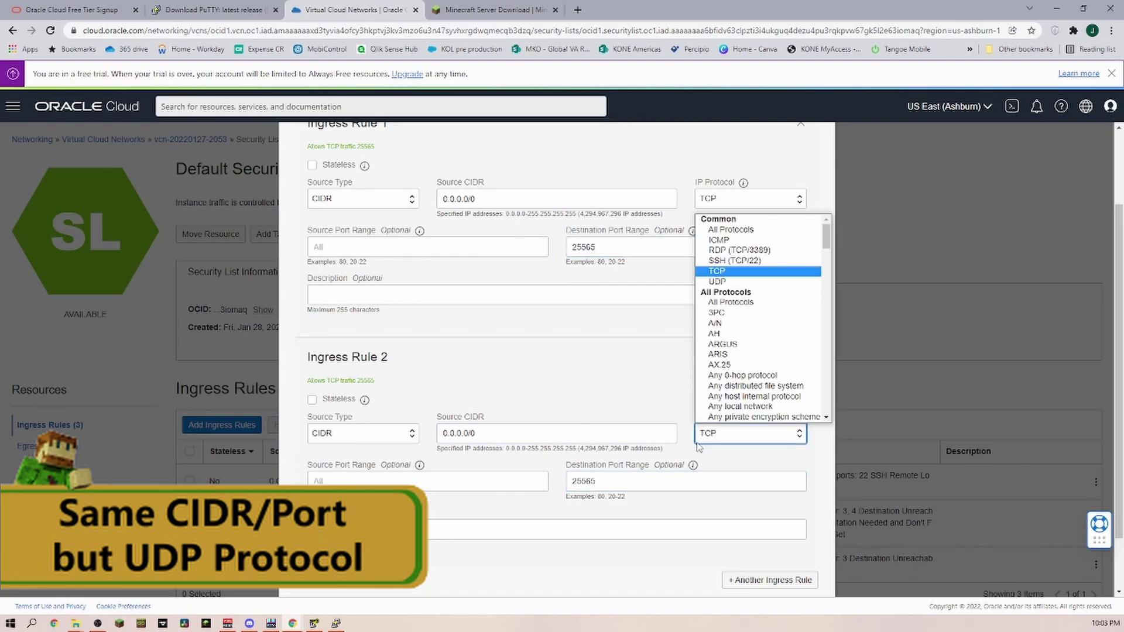
click(717, 281)
scroll(585, 439, down, 1)
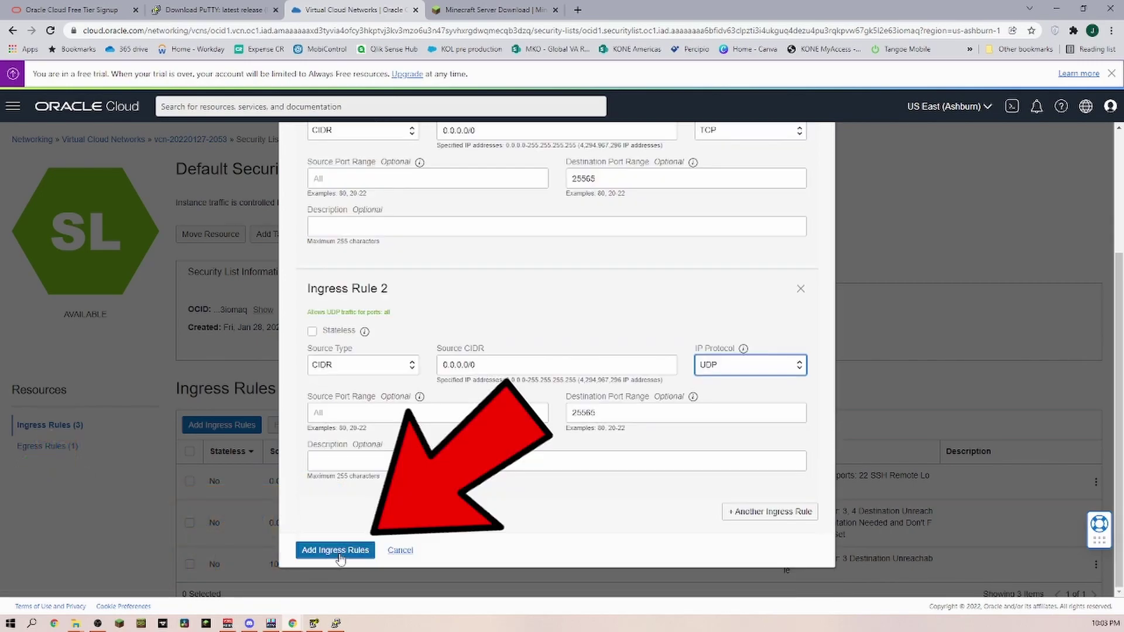
click(337, 555)
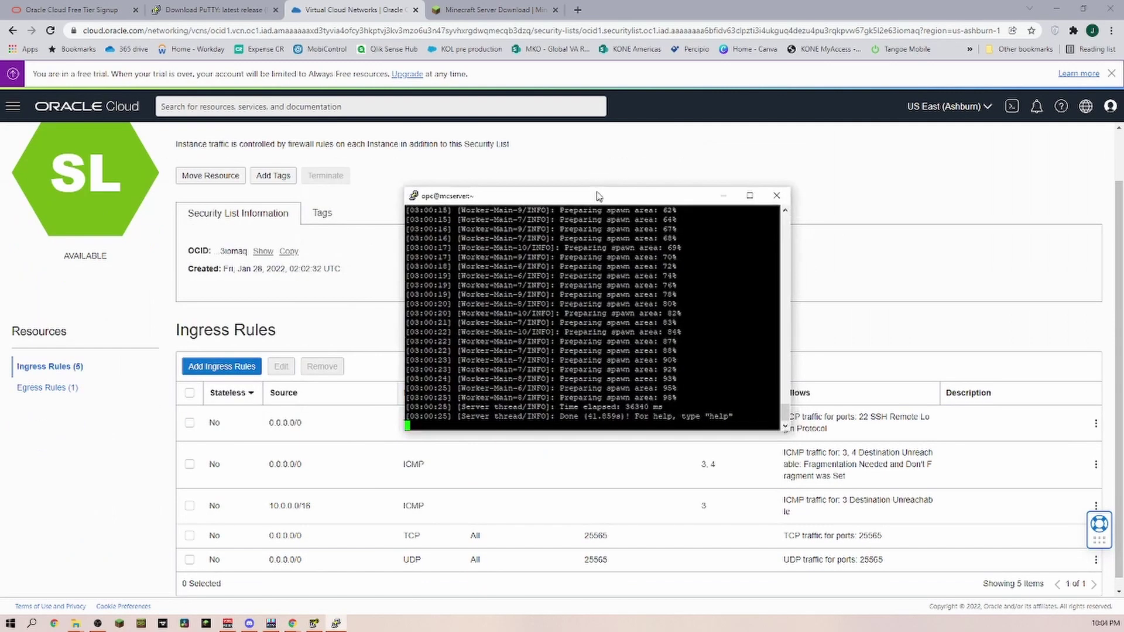
Switch to the PuTTY session and shut down the running Minecraft server with /stop.
mouse_move(597, 195)
mouse_down()
mouse_move(602, 207)
mouse_move(611, 199)
mouse_up()
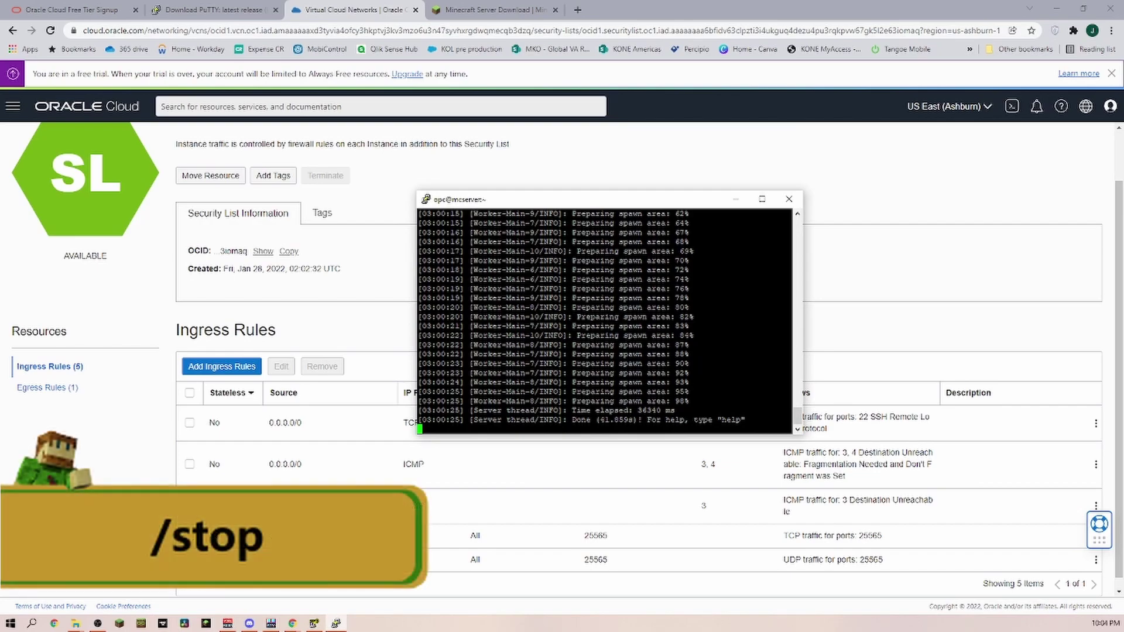
text(/stop)
key(Return)
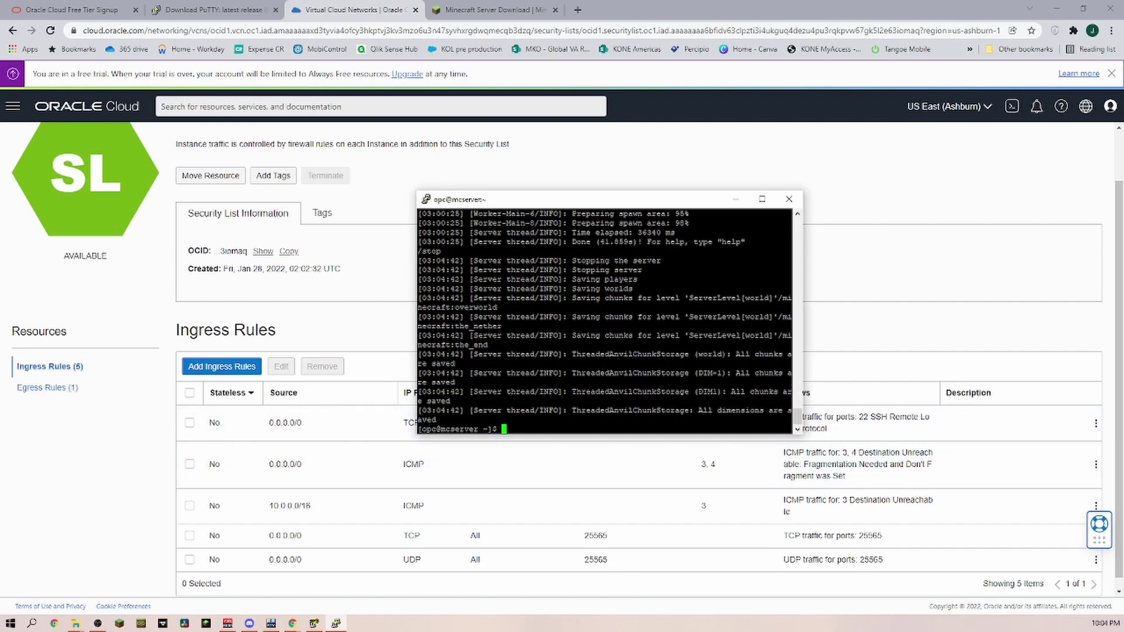
Open TCP port 25565 in the VM's firewall with sudo firewall-cmd --permanent --zone=public --add-port=25565/tcp.
key(ctrl+c)
key(shift+Insert)
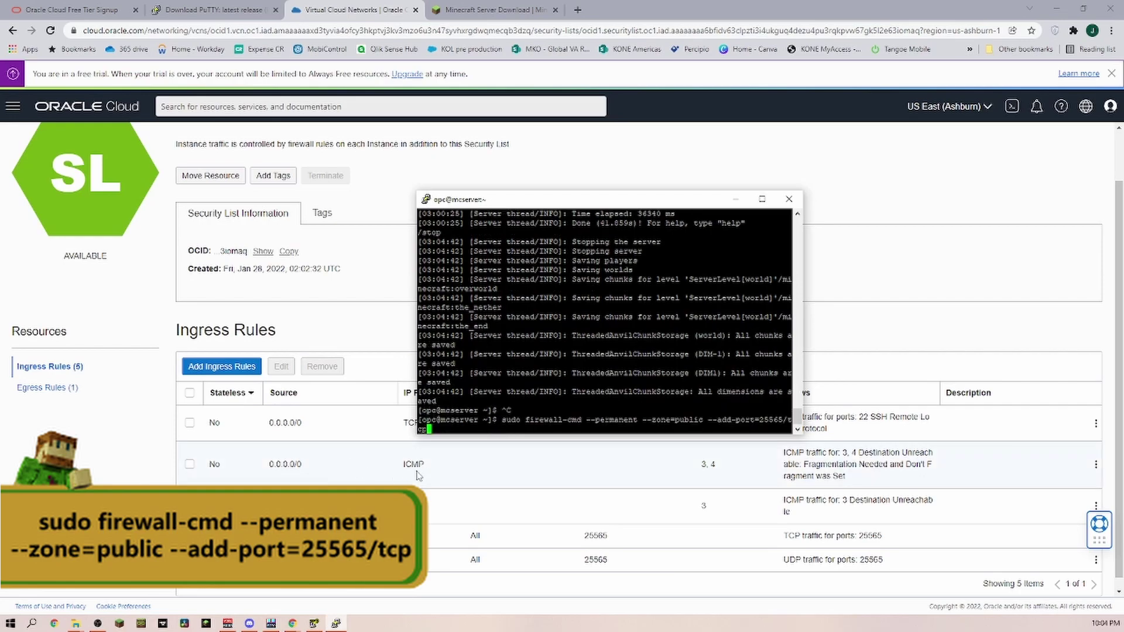
drag(802, 433, 901, 480)
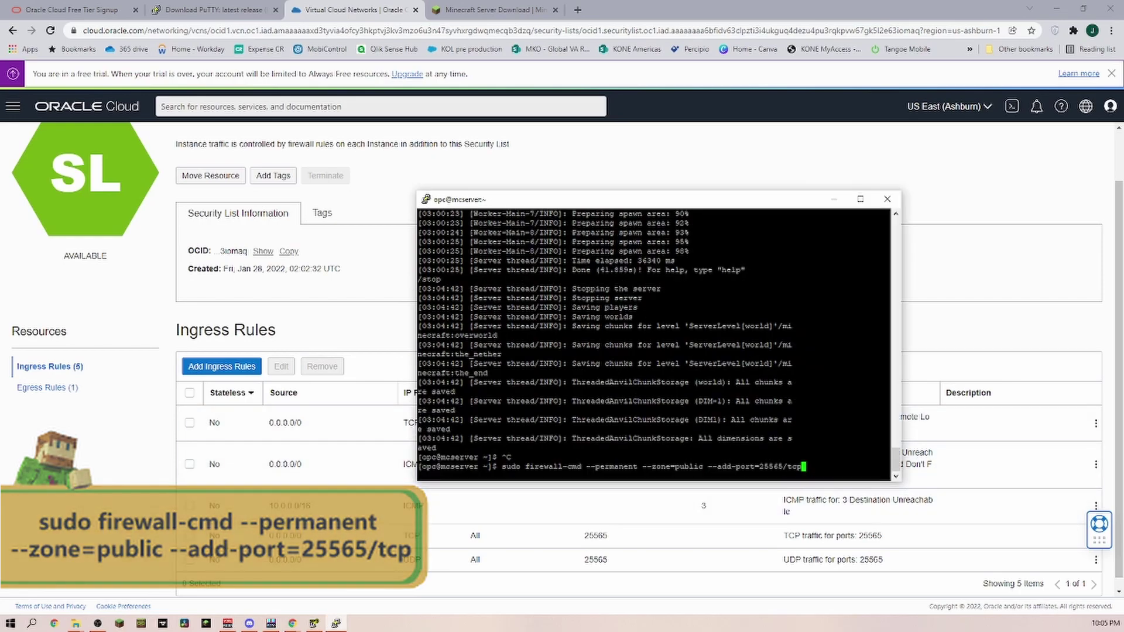
key(Return)
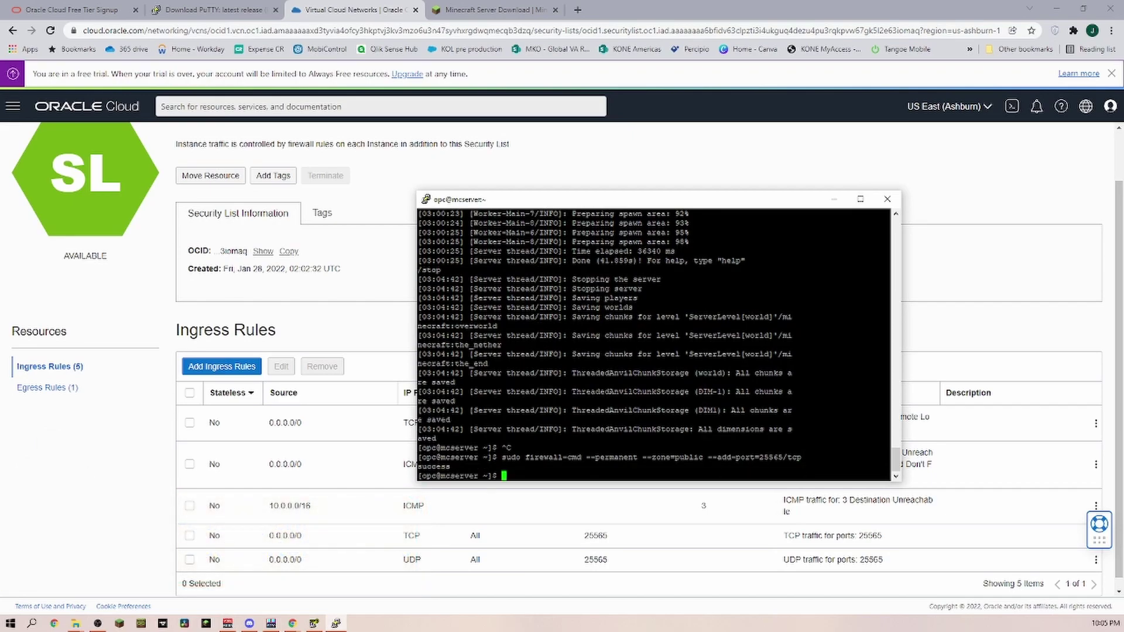
Run sudo firewall-cmd --permanent --zone=public --add-port=25565/udp and apply the rules with sudo firewall-cmd --reload.
key(Up)
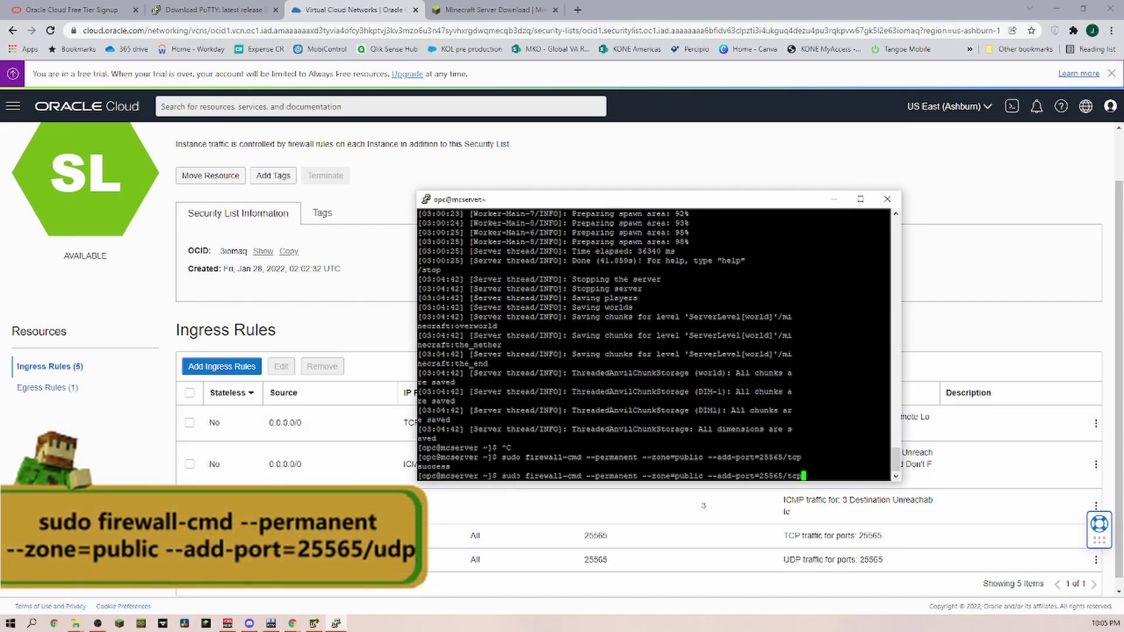
key(BackSpace)
key(BackSpace)
key(BackSpace)
text(ud)
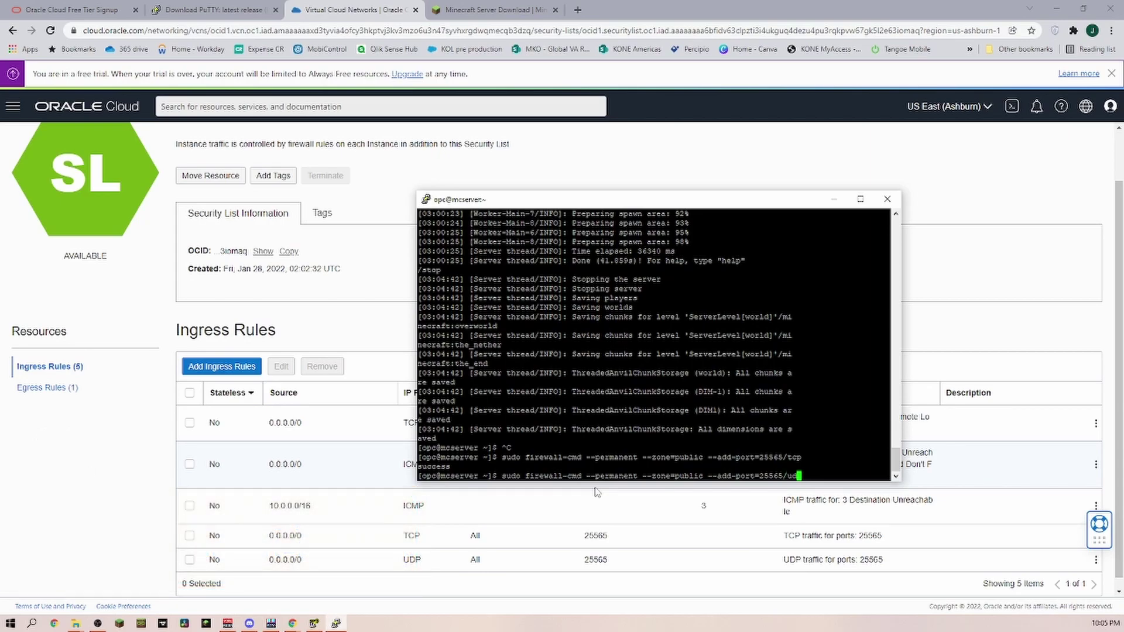
text(p)
key(Return)
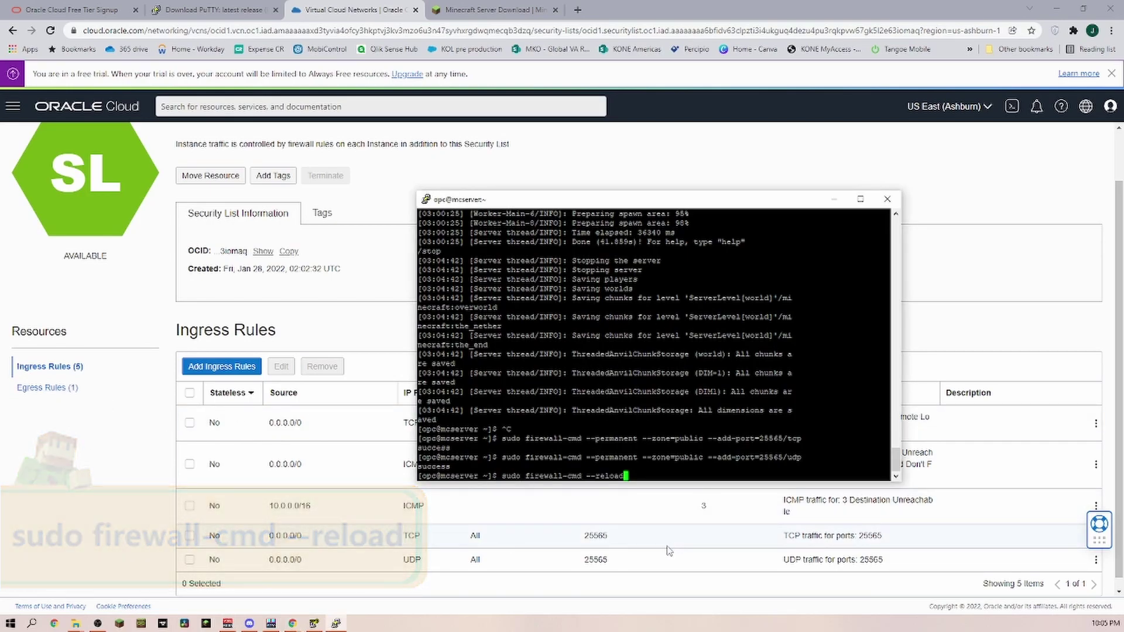
key(Return)
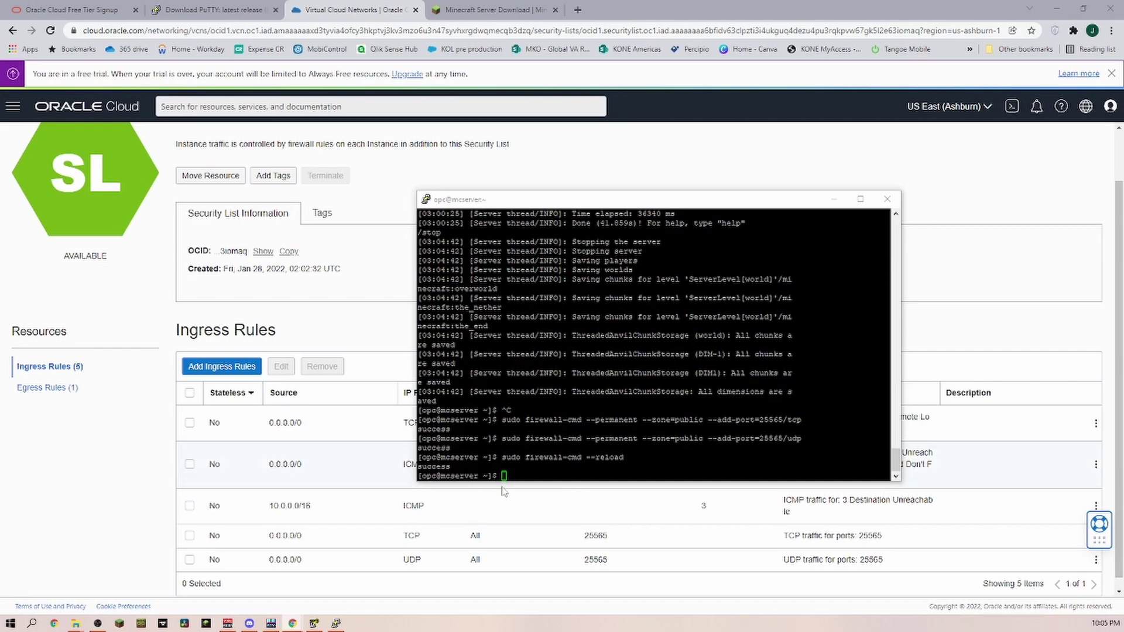
Enter the server start command java -Xmx1024M -Xms1024M -jar server.jar nogui at the shell prompt.
key(alt+Tab)
key(shift+Insert)
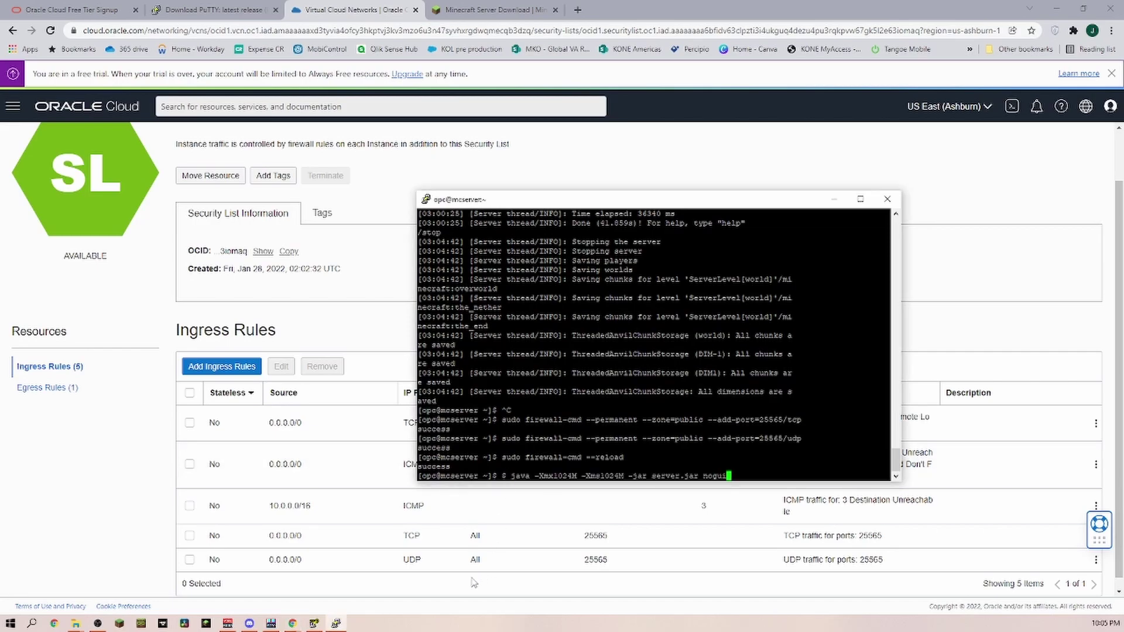